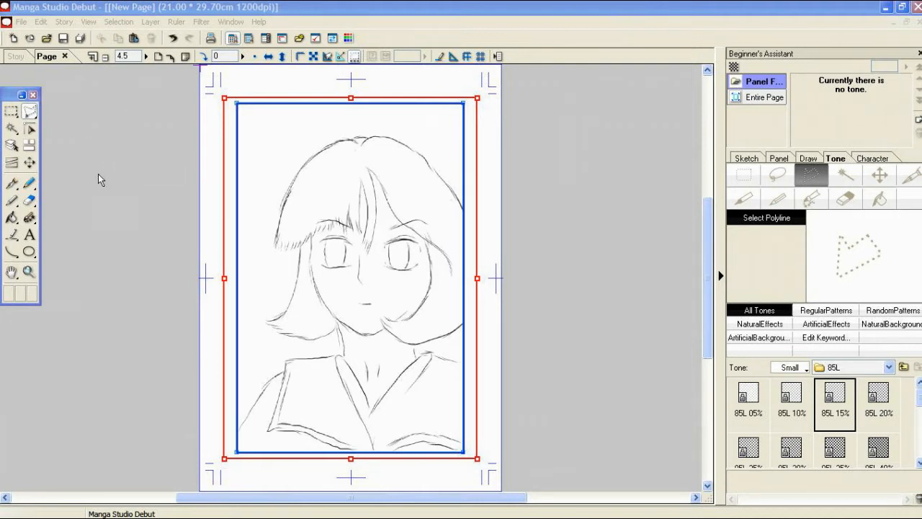
Step: Paste the 85L 15% tone into a small rectangular selection at the panel's upper-left corner and clear the selection
{"action": "left_click", "coordinate": [11, 110]}
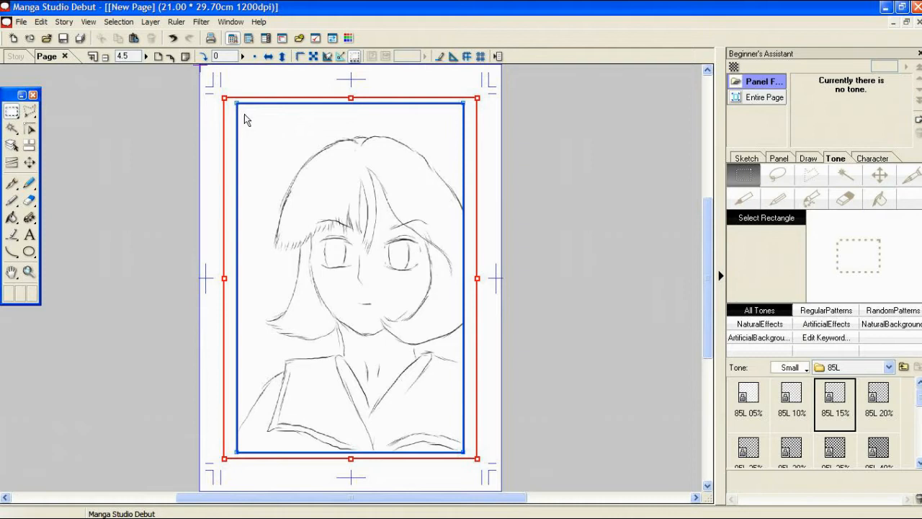
{"action": "left_click_drag", "start_coordinate": [247, 116], "coordinate": [287, 150]}
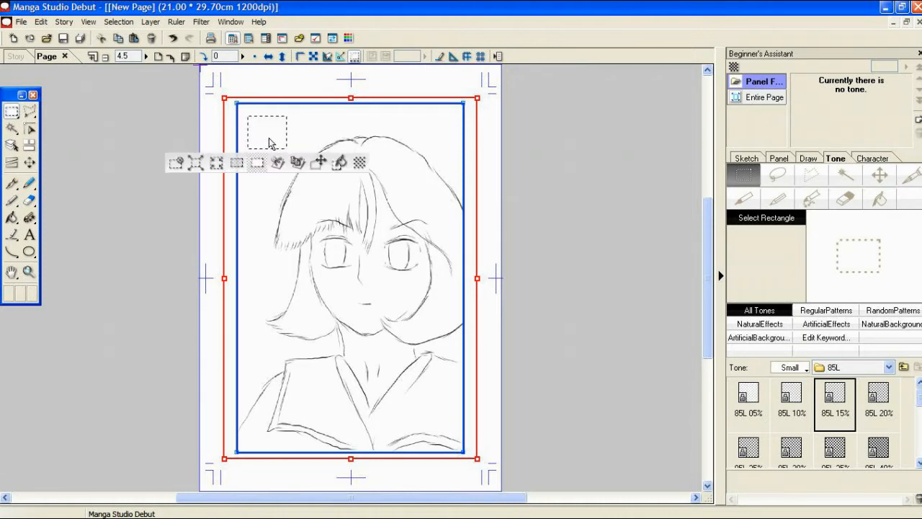
{"action": "double_click", "coordinate": [838, 402]}
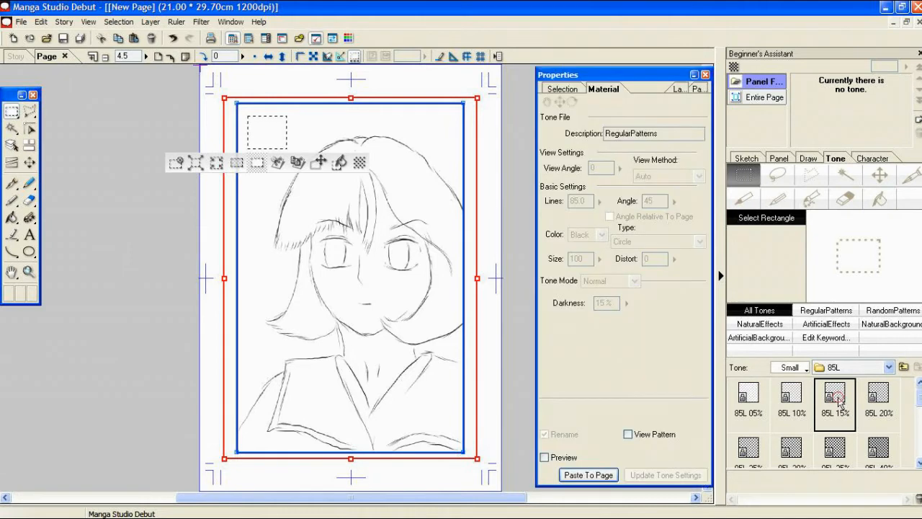
{"action": "left_click", "coordinate": [596, 476]}
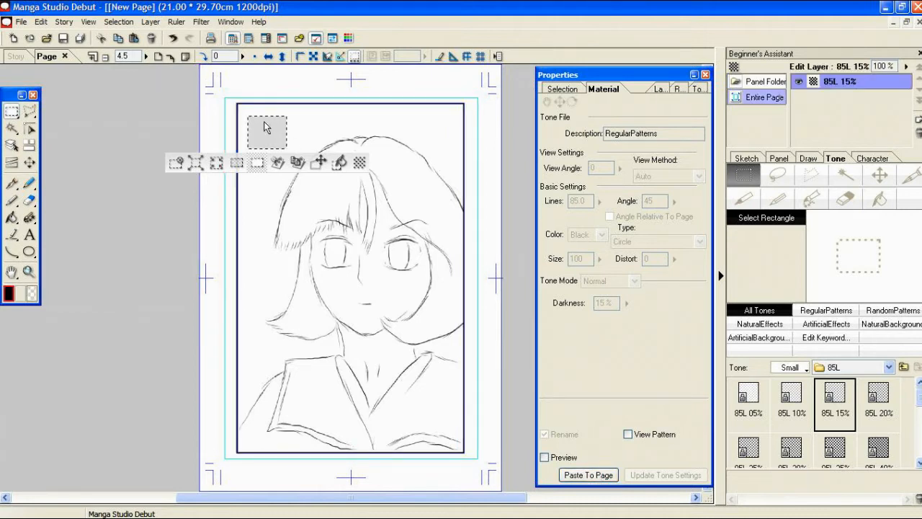
{"action": "left_click", "coordinate": [179, 164]}
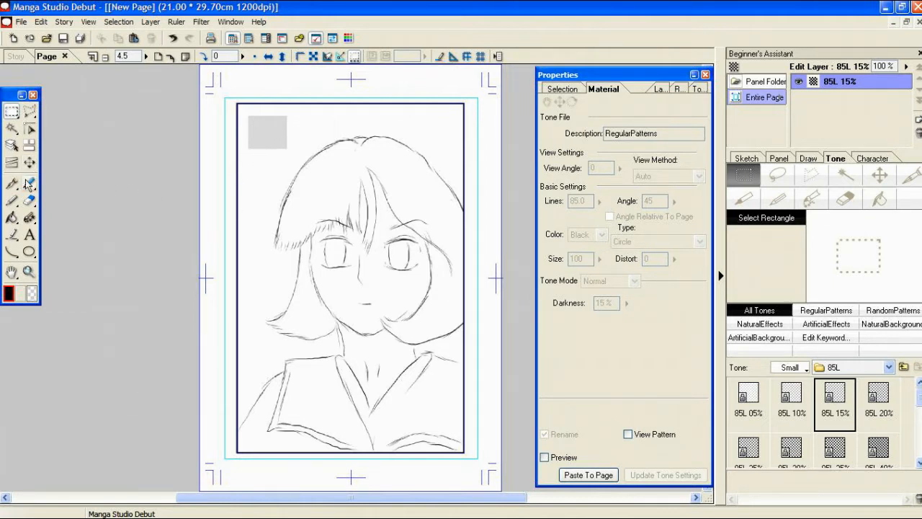
Step: Switch to the pattern brush with Brush A and rename the 85L 15% tone layer "face tone"
{"action": "left_click", "coordinate": [30, 218]}
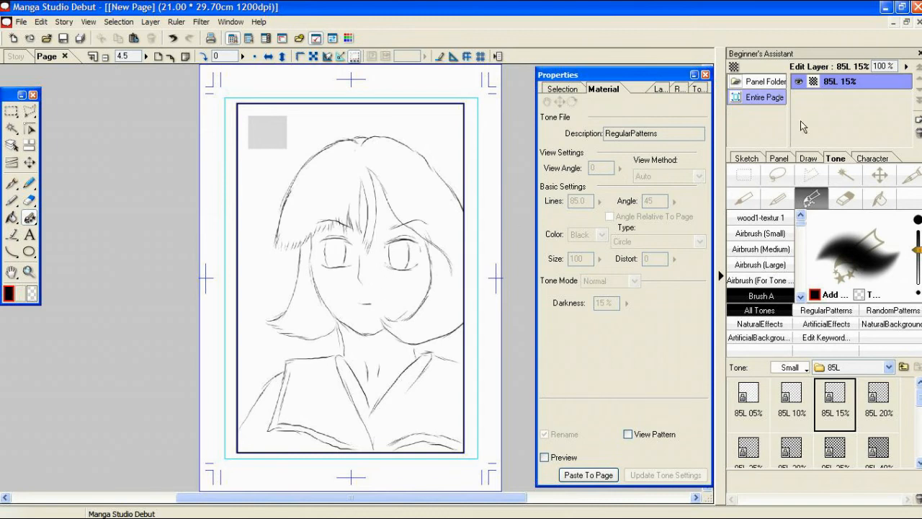
{"action": "double_click", "coordinate": [849, 85]}
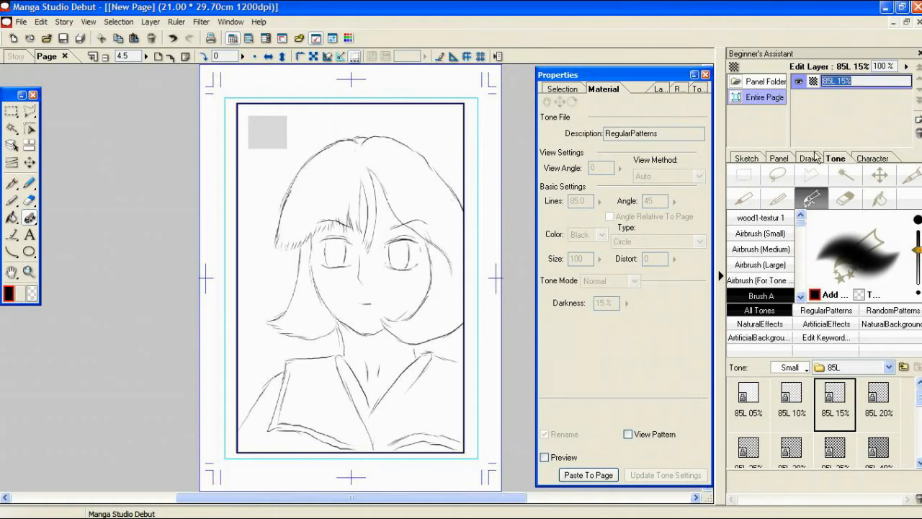
{"action": "type", "text": "face tone"}
{"action": "key", "text": "Return"}
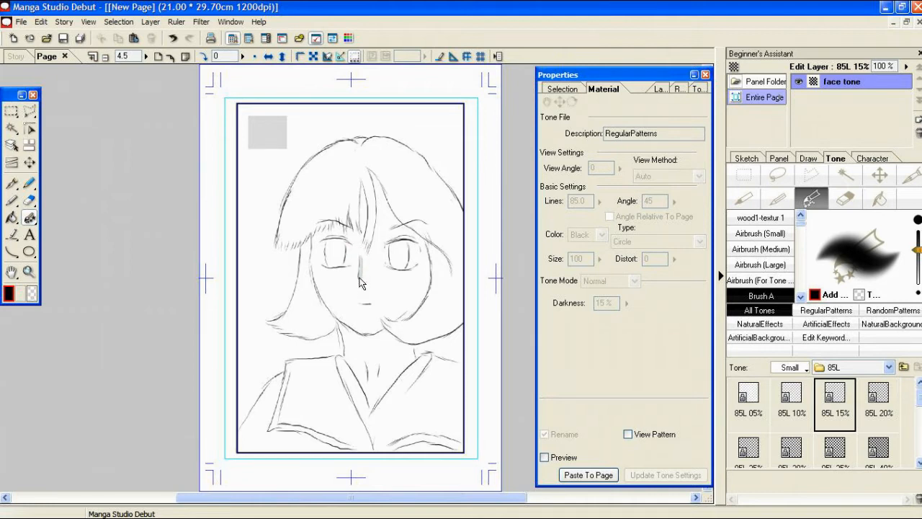
Step: Brush face tone shadows along the nose, right cheek and neck, and remove a corner of the tone patch with transparent
{"action": "left_click_drag", "start_coordinate": [362, 285], "coordinate": [364, 286]}
{"action": "left_click_drag", "start_coordinate": [421, 243], "coordinate": [422, 311]}
{"action": "mouse_move", "coordinate": [360, 331]}
{"action": "left_mouse_down"}
{"action": "mouse_move", "coordinate": [389, 330]}
{"action": "mouse_move", "coordinate": [351, 333]}
{"action": "mouse_move", "coordinate": [363, 341]}
{"action": "mouse_move", "coordinate": [347, 328]}
{"action": "mouse_move", "coordinate": [373, 354]}
{"action": "mouse_move", "coordinate": [369, 336]}
{"action": "mouse_move", "coordinate": [369, 346]}
{"action": "left_mouse_up"}
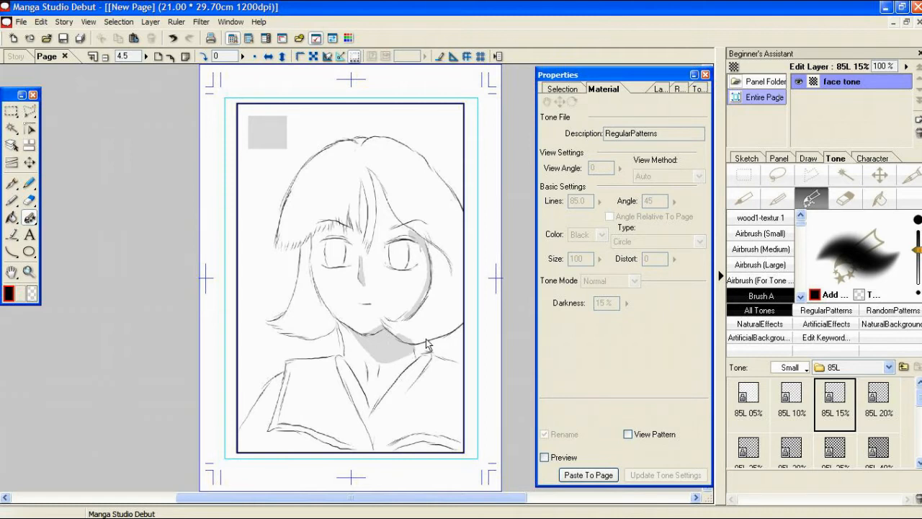
{"action": "left_click", "coordinate": [31, 295]}
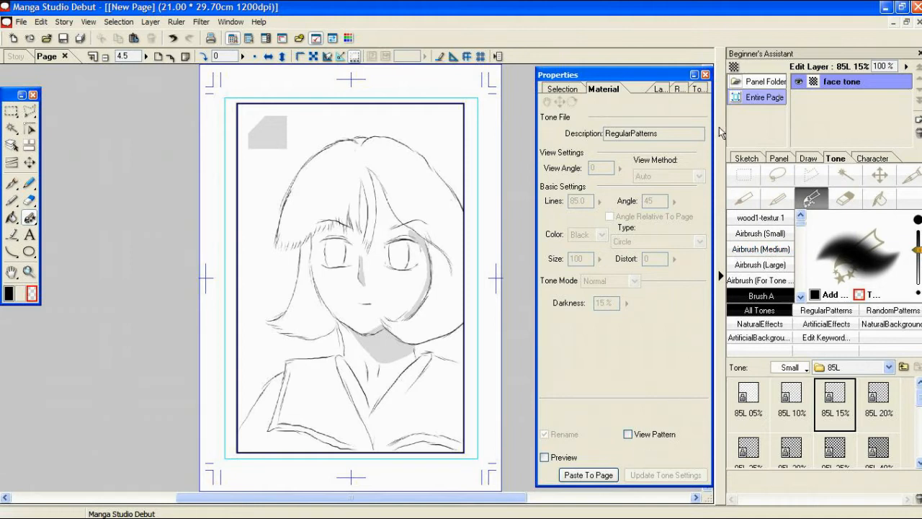
Step: Paste the 85L 35% tone into a small rectangular selection overlapping the lighter tone patch and clear the selection
{"action": "left_click", "coordinate": [705, 75]}
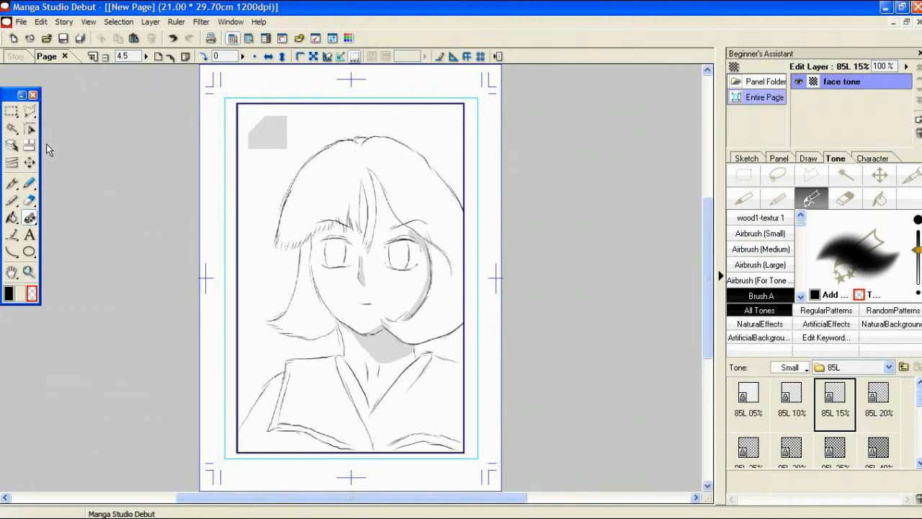
{"action": "left_click", "coordinate": [11, 112]}
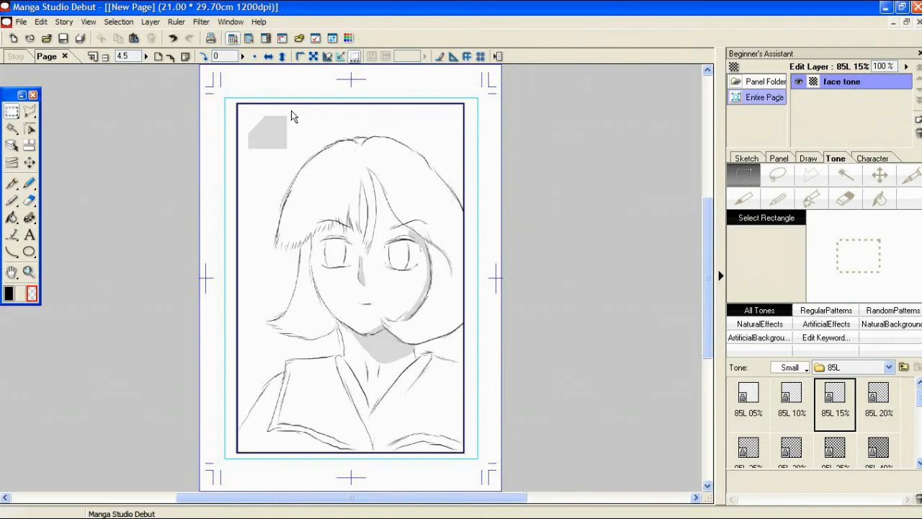
{"action": "left_click_drag", "start_coordinate": [278, 113], "coordinate": [312, 134]}
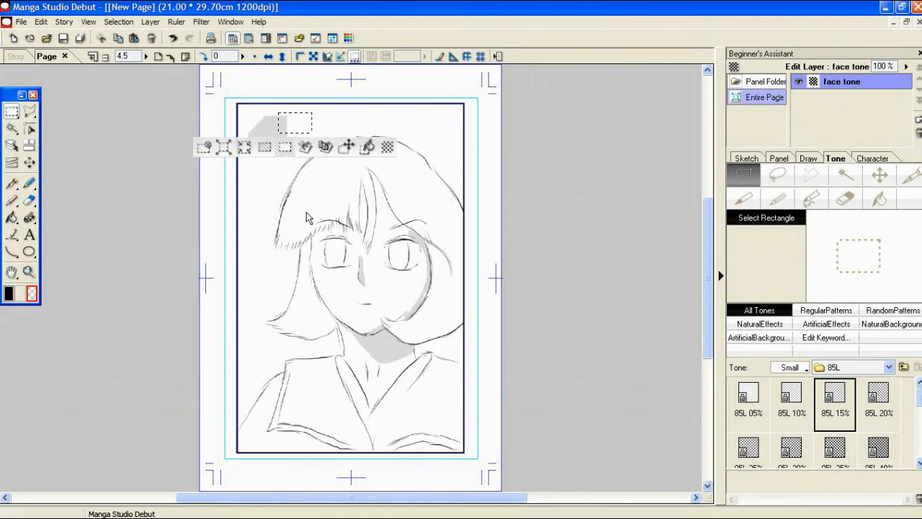
{"action": "left_click", "coordinate": [834, 447]}
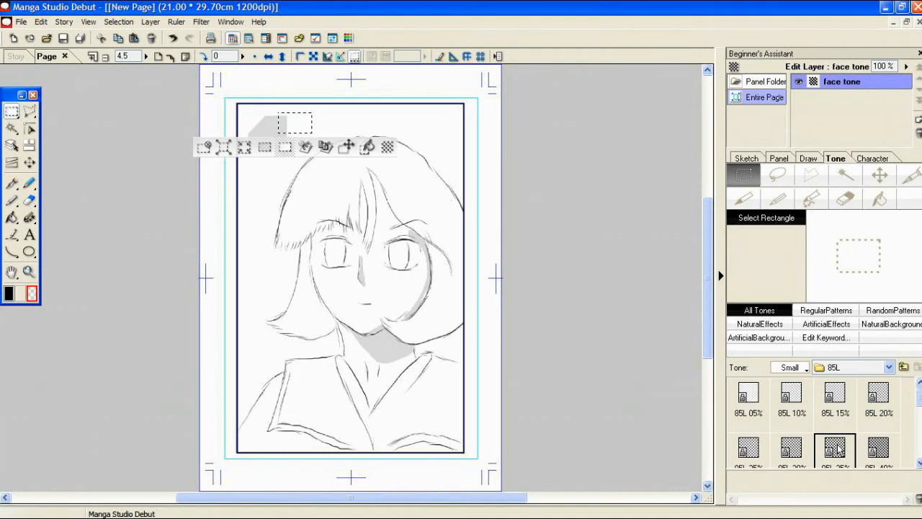
{"action": "double_click", "coordinate": [835, 451]}
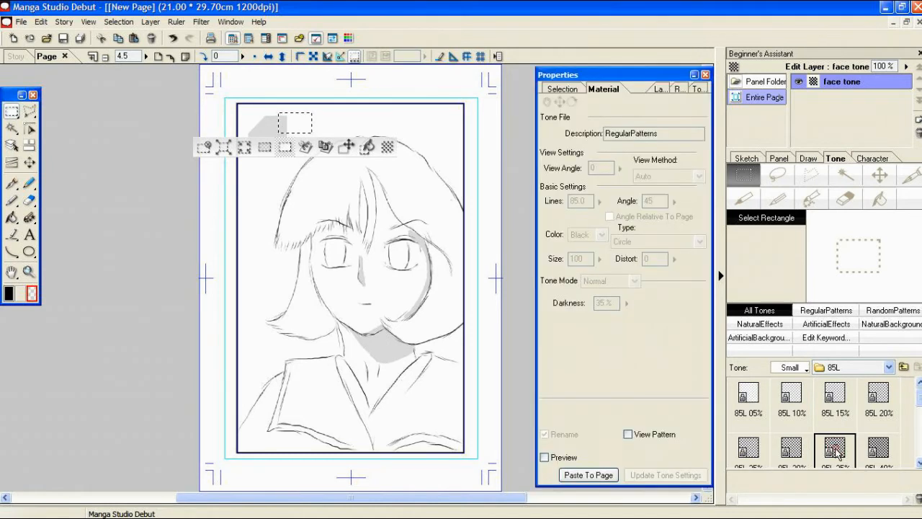
{"action": "left_click", "coordinate": [589, 475]}
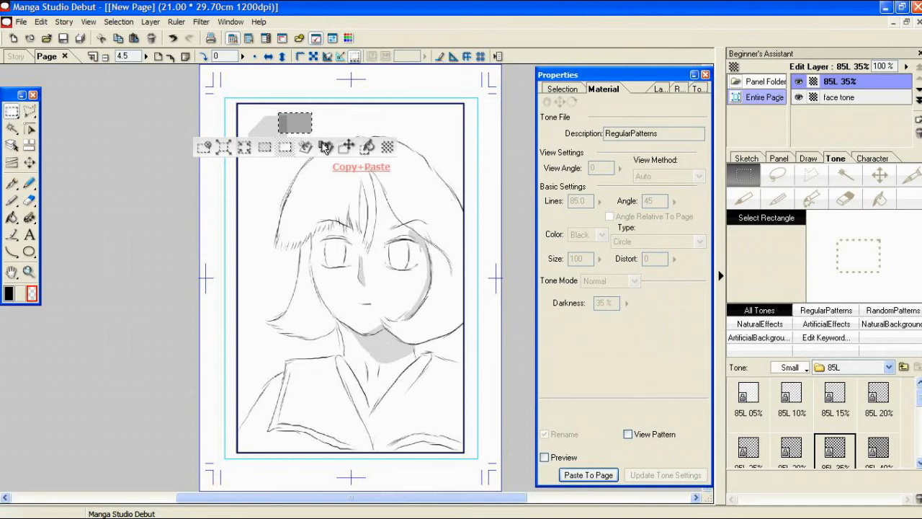
{"action": "left_click", "coordinate": [205, 148]}
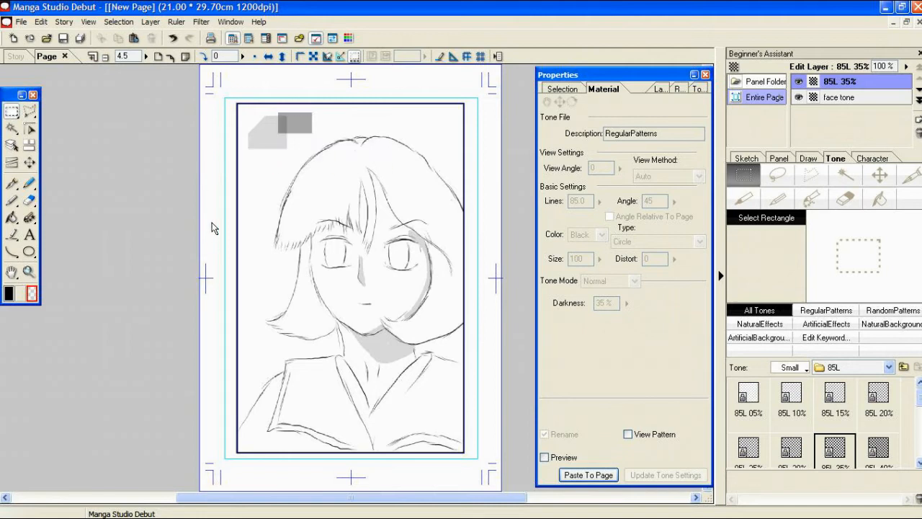
Step: Fill the left side of the bangs with the 85L 35% tone using the pattern brush in black
{"action": "left_click", "coordinate": [31, 219]}
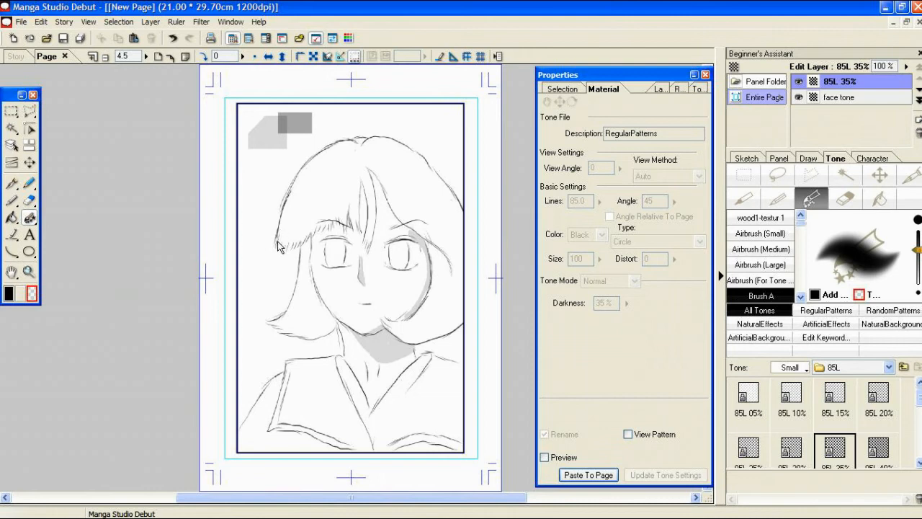
{"action": "left_click", "coordinate": [10, 294]}
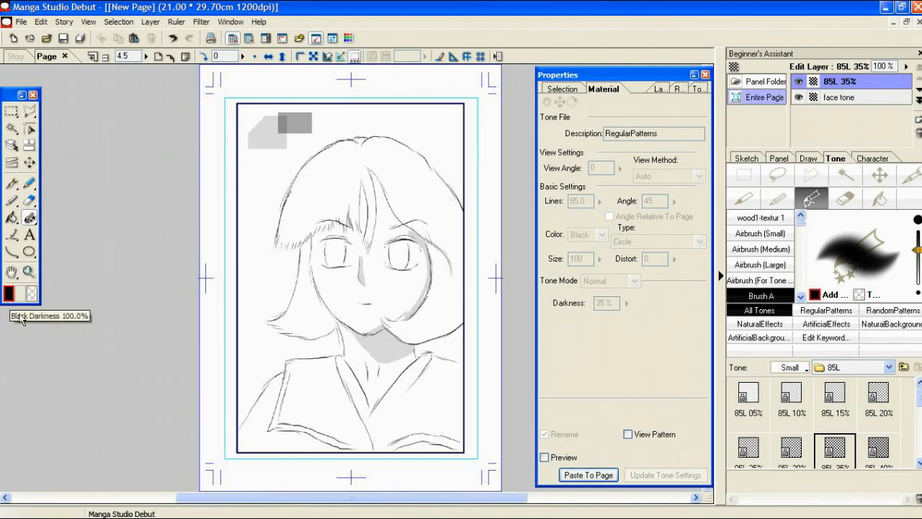
{"action": "mouse_move", "coordinate": [278, 252]}
{"action": "left_mouse_down"}
{"action": "mouse_move", "coordinate": [286, 213]}
{"action": "mouse_move", "coordinate": [282, 247]}
{"action": "mouse_move", "coordinate": [303, 232]}
{"action": "mouse_move", "coordinate": [296, 249]}
{"action": "mouse_move", "coordinate": [319, 225]}
{"action": "mouse_move", "coordinate": [343, 225]}
{"action": "mouse_move", "coordinate": [350, 207]}
{"action": "mouse_move", "coordinate": [357, 235]}
{"action": "mouse_move", "coordinate": [359, 177]}
{"action": "mouse_move", "coordinate": [335, 216]}
{"action": "mouse_move", "coordinate": [330, 202]}
{"action": "mouse_move", "coordinate": [324, 209]}
{"action": "left_mouse_up"}
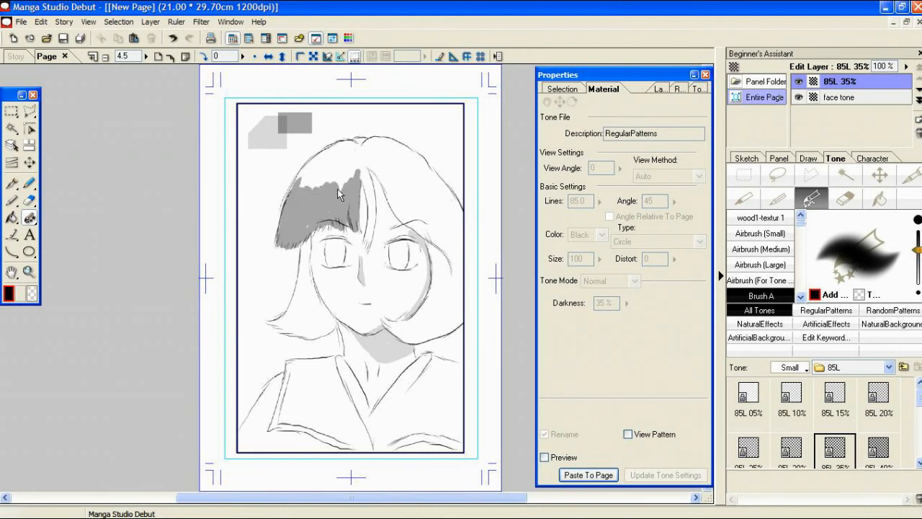
Step: Brush a transparent highlight band across the toned bangs
{"action": "left_click", "coordinate": [31, 293]}
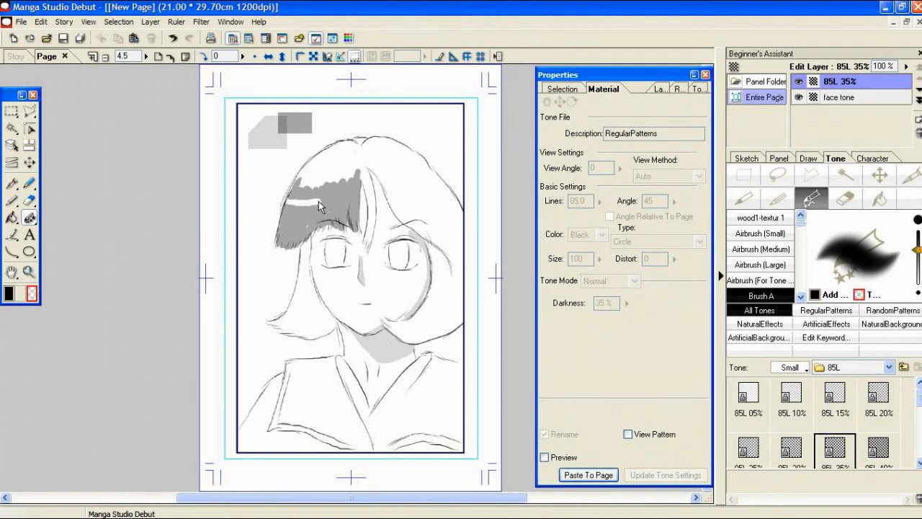
{"action": "left_click_drag", "start_coordinate": [348, 202], "coordinate": [346, 209]}
{"action": "left_click_drag", "start_coordinate": [291, 202], "coordinate": [286, 194]}
Step: Erase the leftover rectangular patches on the 85L 35% and face tone layers with the Large eraser
{"action": "left_click", "coordinate": [28, 201]}
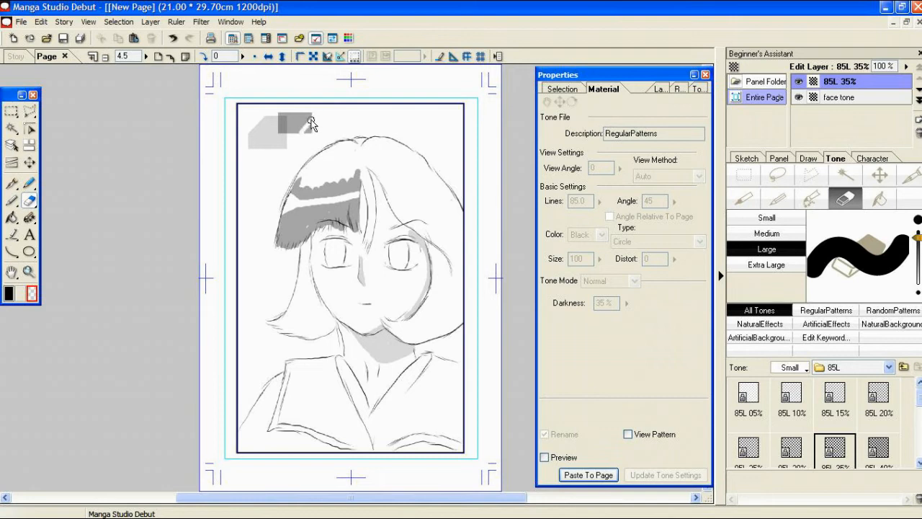
{"action": "mouse_move", "coordinate": [308, 130]}
{"action": "left_mouse_down"}
{"action": "mouse_move", "coordinate": [281, 112]}
{"action": "mouse_move", "coordinate": [291, 116]}
{"action": "mouse_move", "coordinate": [280, 141]}
{"action": "left_mouse_up"}
{"action": "left_click", "coordinate": [863, 99]}
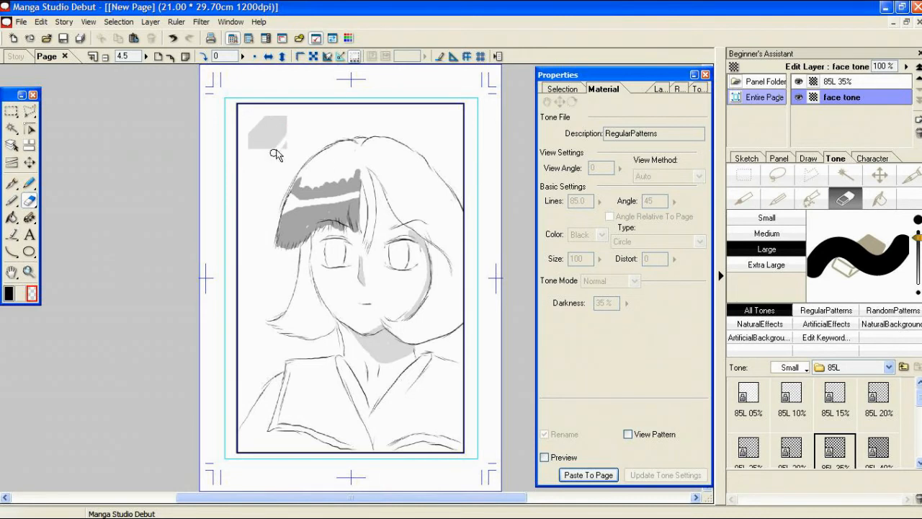
{"action": "mouse_move", "coordinate": [279, 153]}
{"action": "left_mouse_down"}
{"action": "mouse_move", "coordinate": [290, 118]}
{"action": "mouse_move", "coordinate": [257, 150]}
{"action": "mouse_move", "coordinate": [278, 121]}
{"action": "mouse_move", "coordinate": [247, 147]}
{"action": "mouse_move", "coordinate": [261, 122]}
{"action": "left_mouse_up"}
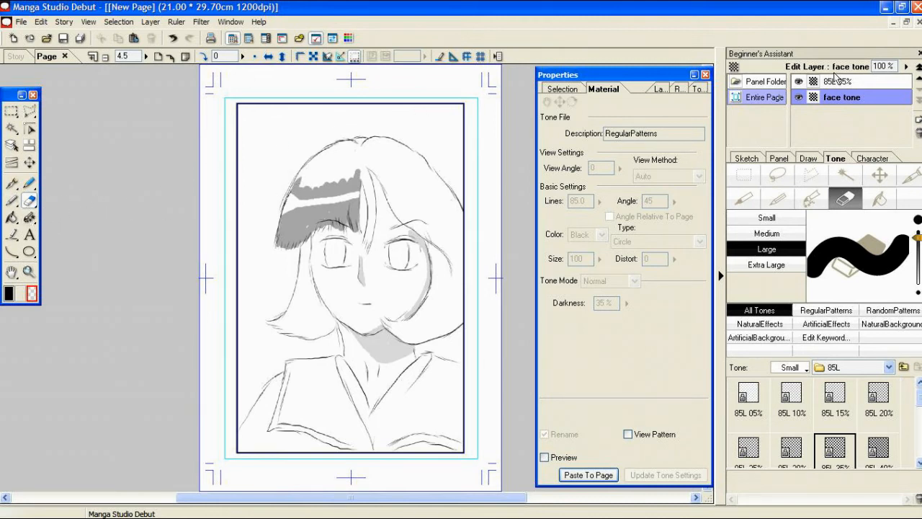
Step: With the face tone layer active, change the polyline selection tool to Select Lasso and outline both flaps of the sailor collar
{"action": "left_click", "coordinate": [854, 85]}
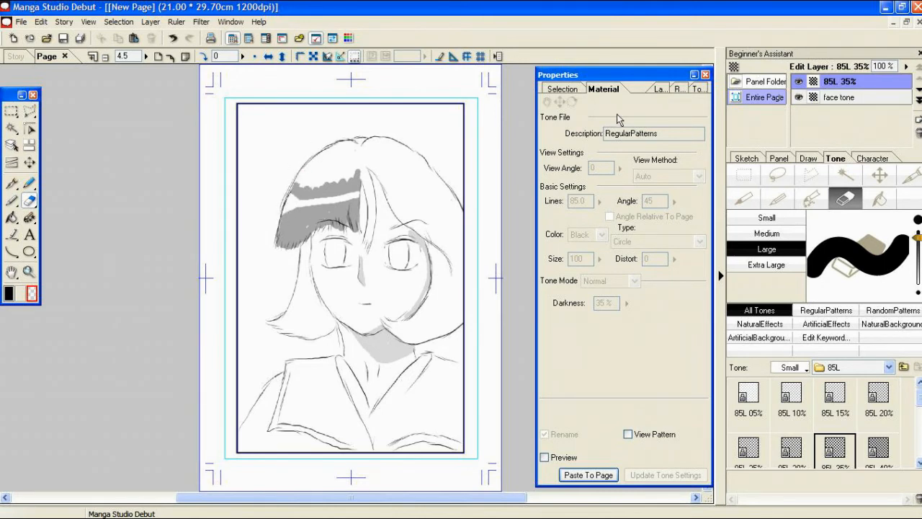
{"action": "left_click", "coordinate": [841, 99]}
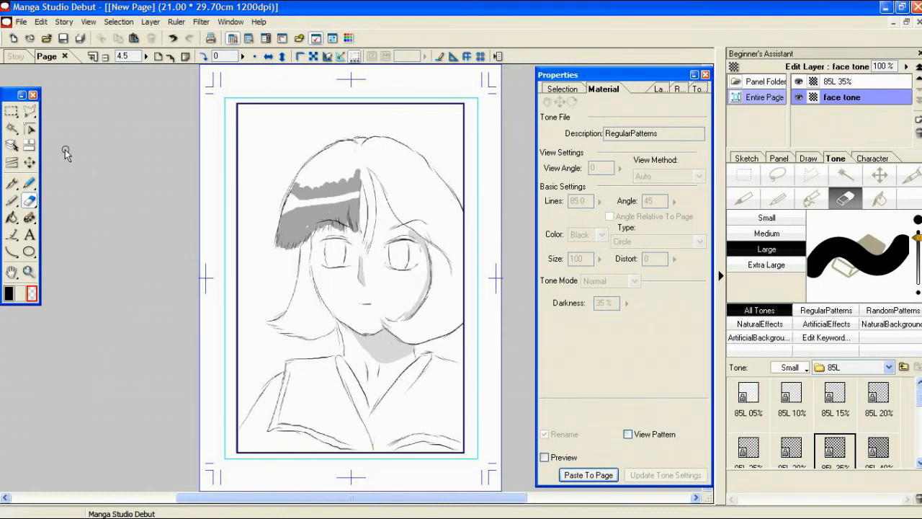
{"action": "left_click", "coordinate": [29, 111]}
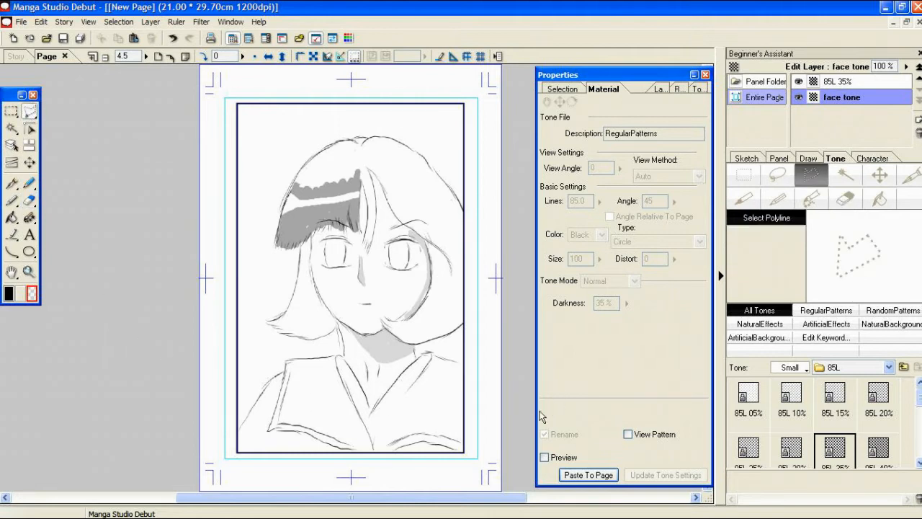
{"action": "left_click", "coordinate": [705, 74]}
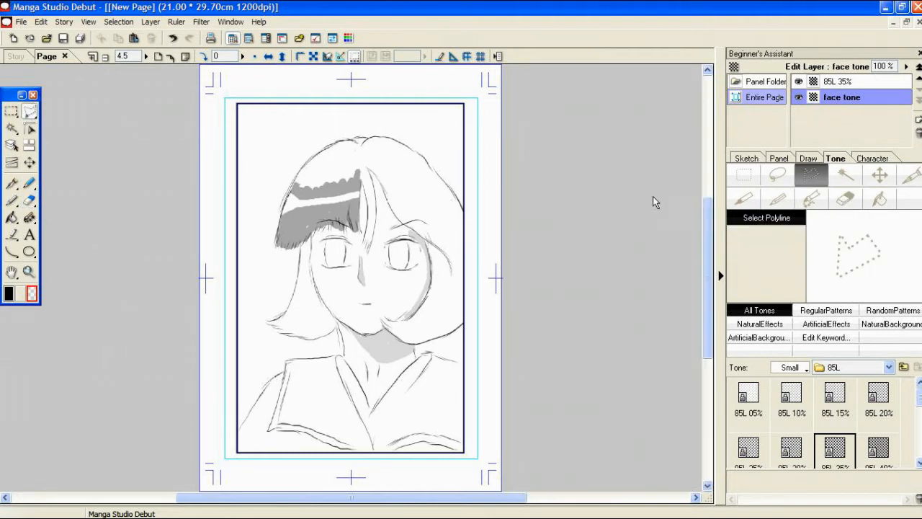
{"action": "double_click", "coordinate": [31, 113]}
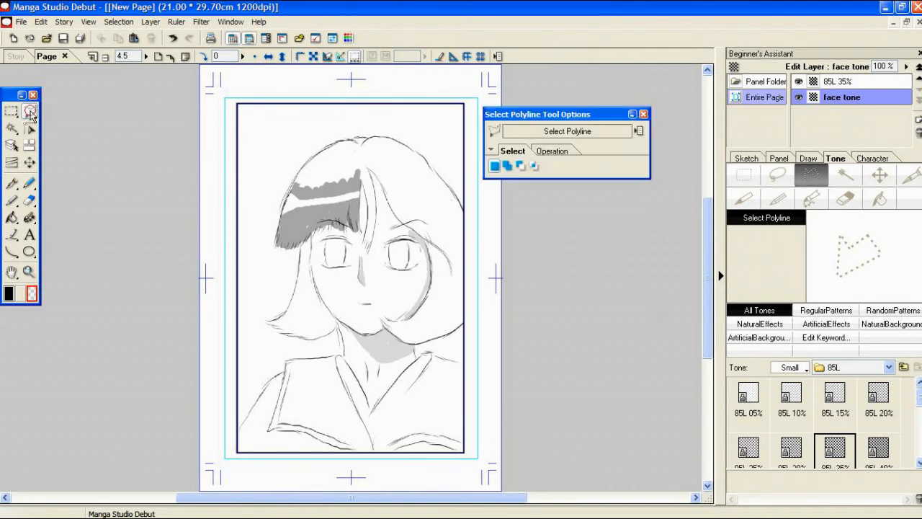
{"action": "left_click", "coordinate": [494, 131]}
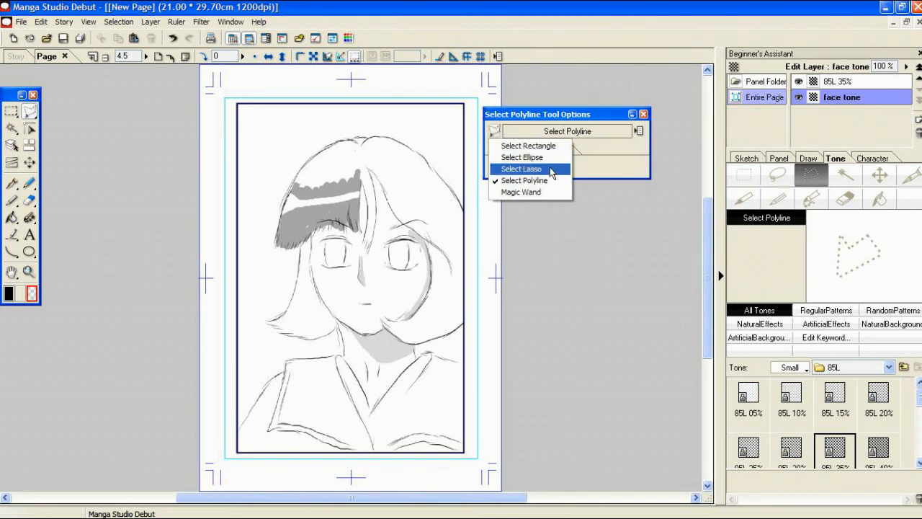
{"action": "left_click", "coordinate": [552, 171]}
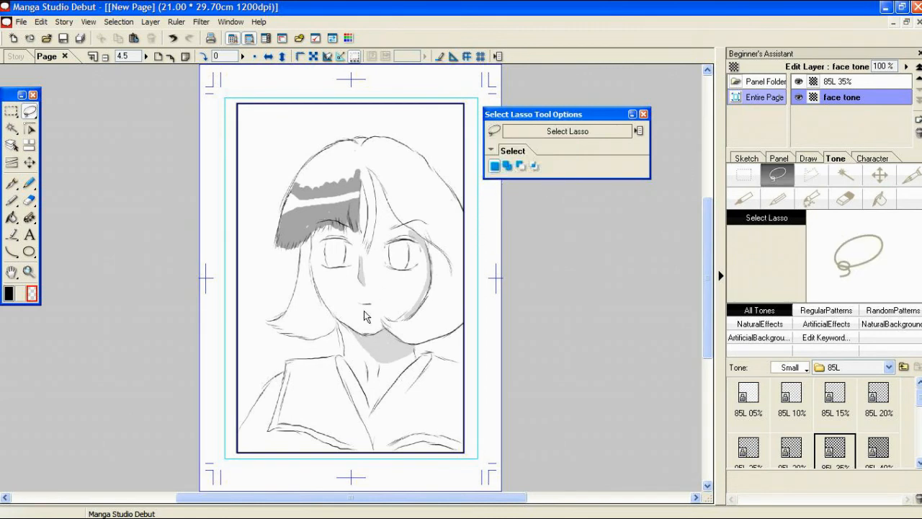
{"action": "mouse_move", "coordinate": [292, 368]}
{"action": "left_mouse_down"}
{"action": "mouse_move", "coordinate": [279, 422]}
{"action": "mouse_move", "coordinate": [356, 451]}
{"action": "mouse_move", "coordinate": [380, 456]}
{"action": "mouse_move", "coordinate": [409, 441]}
{"action": "mouse_move", "coordinate": [454, 447]}
{"action": "mouse_move", "coordinate": [466, 422]}
{"action": "mouse_move", "coordinate": [462, 371]}
{"action": "mouse_move", "coordinate": [437, 362]}
{"action": "mouse_move", "coordinate": [380, 439]}
{"action": "mouse_move", "coordinate": [325, 362]}
{"action": "mouse_move", "coordinate": [288, 363]}
{"action": "left_mouse_up"}
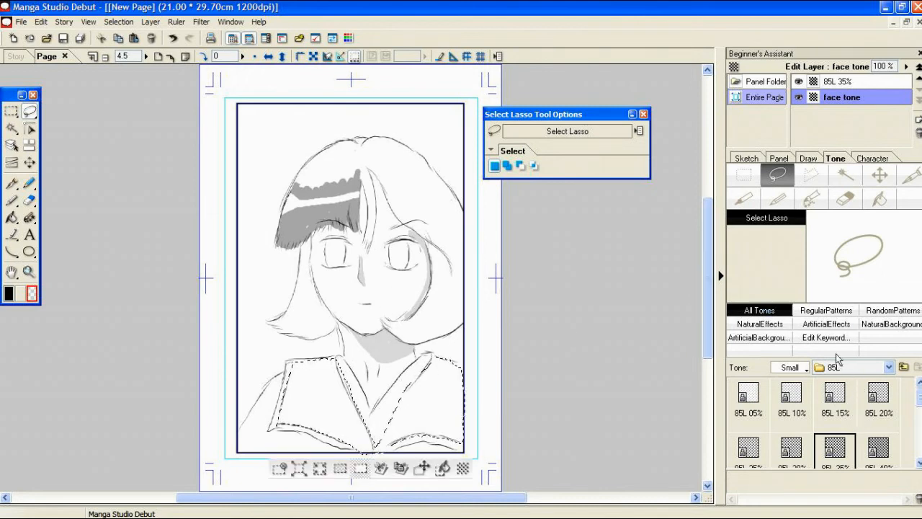
Step: Open the Flower folder of the 3 Design basic tones and show its tones as large thumbnails
{"action": "left_click", "coordinate": [904, 367]}
{"action": "left_click", "coordinate": [905, 367]}
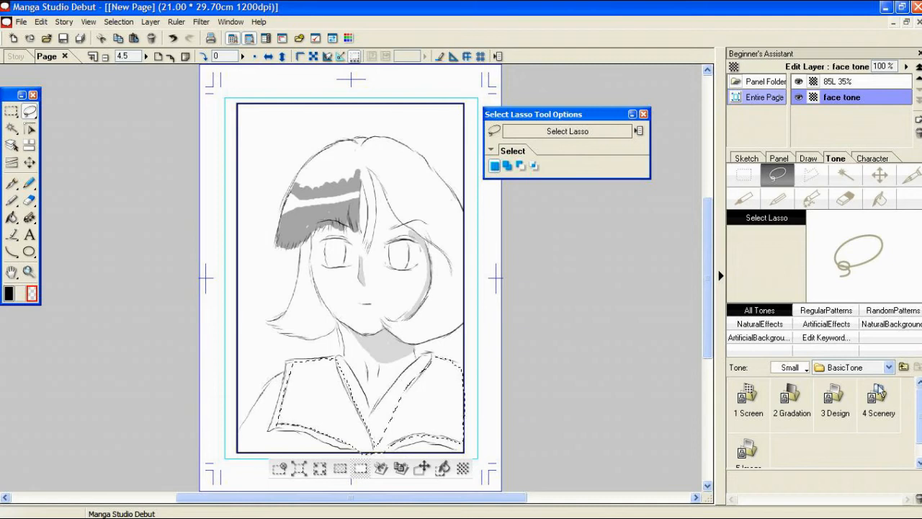
{"action": "left_click", "coordinate": [834, 402]}
{"action": "double_click", "coordinate": [833, 402]}
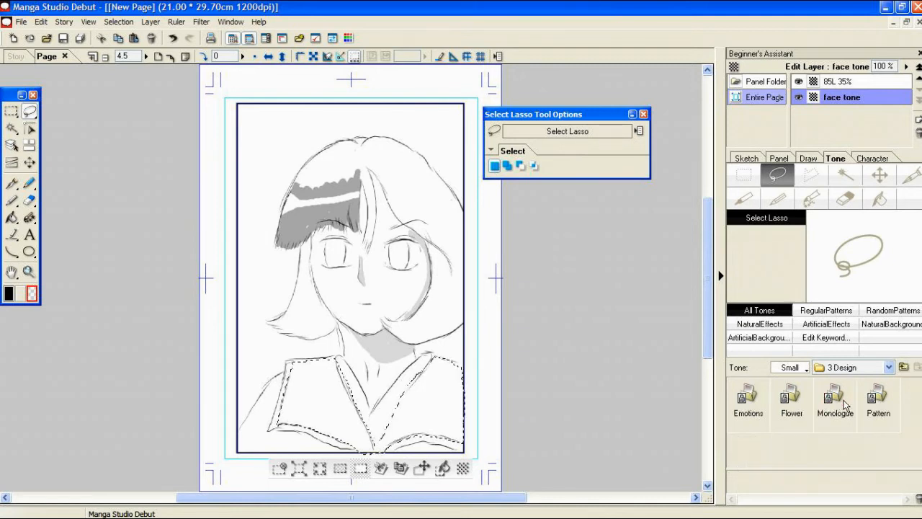
{"action": "left_click", "coordinate": [792, 404]}
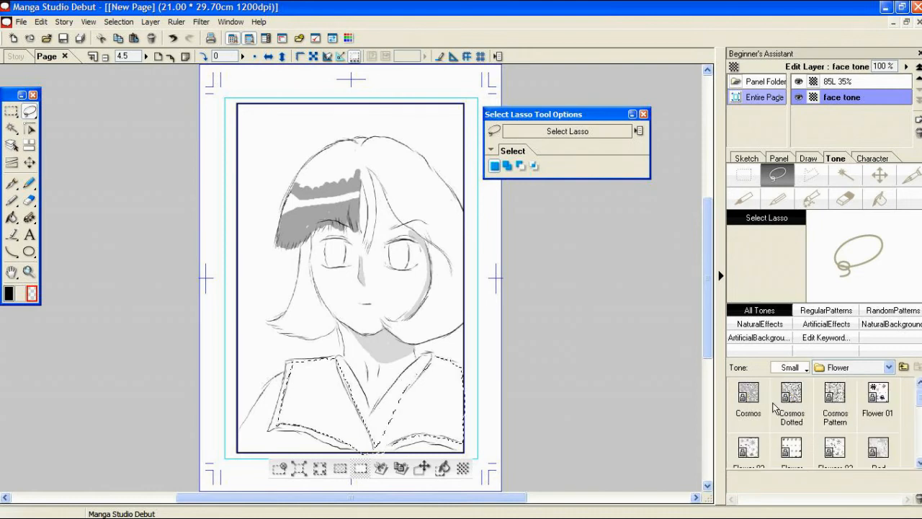
{"action": "left_click", "coordinate": [803, 368]}
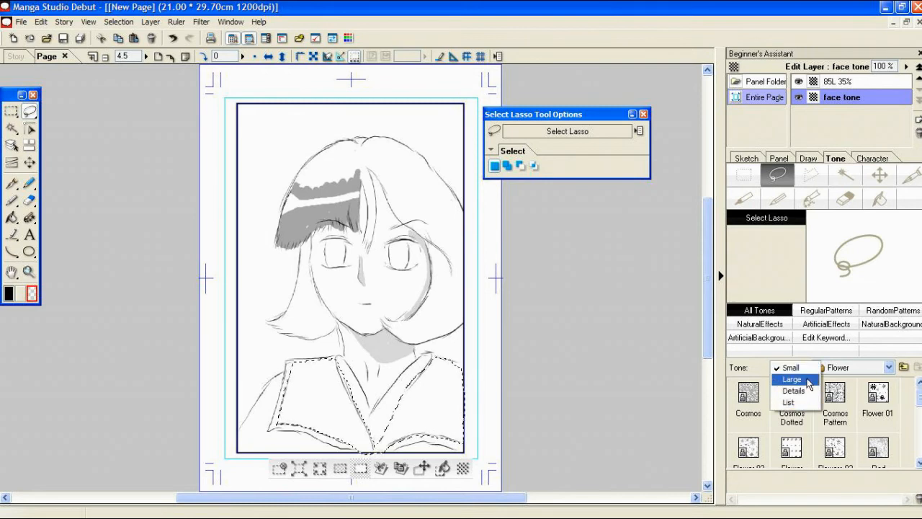
{"action": "left_click", "coordinate": [807, 380]}
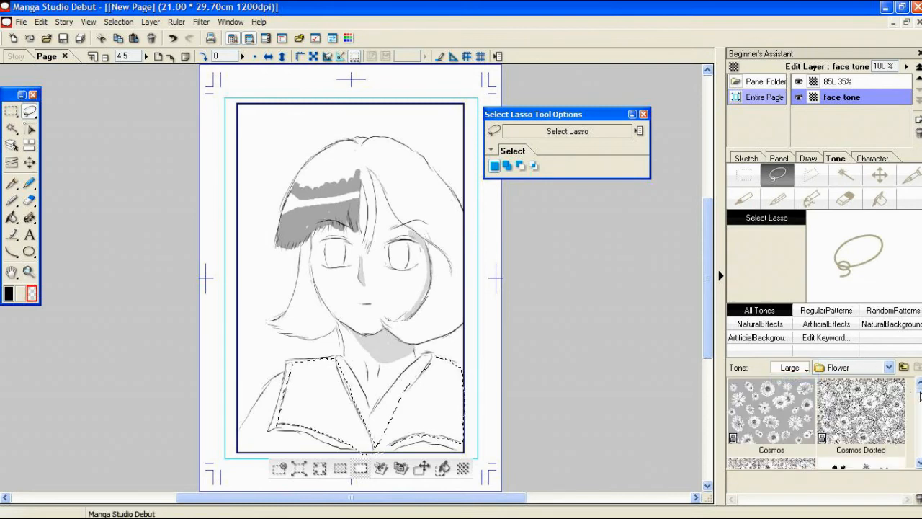
Step: Paste the Flower 02 tone into the selected collar flaps and clear the selection
{"action": "mouse_move", "coordinate": [919, 391]}
{"action": "left_mouse_down"}
{"action": "mouse_move", "coordinate": [919, 415]}
{"action": "mouse_move", "coordinate": [919, 405]}
{"action": "left_mouse_up"}
{"action": "left_click", "coordinate": [785, 412]}
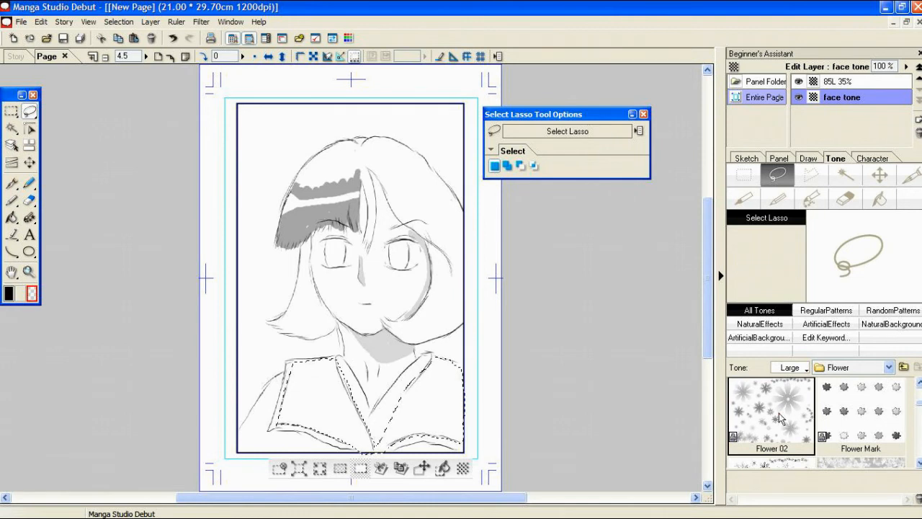
{"action": "double_click", "coordinate": [780, 432]}
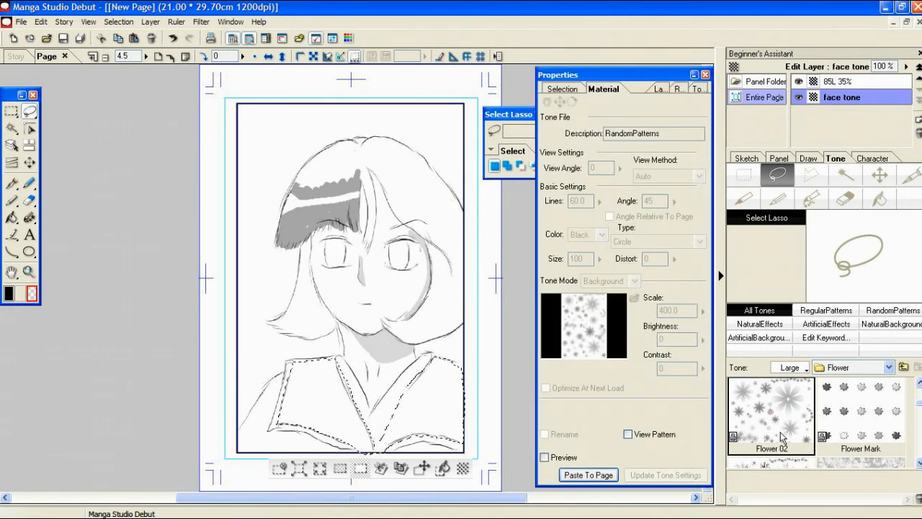
{"action": "left_click", "coordinate": [589, 475]}
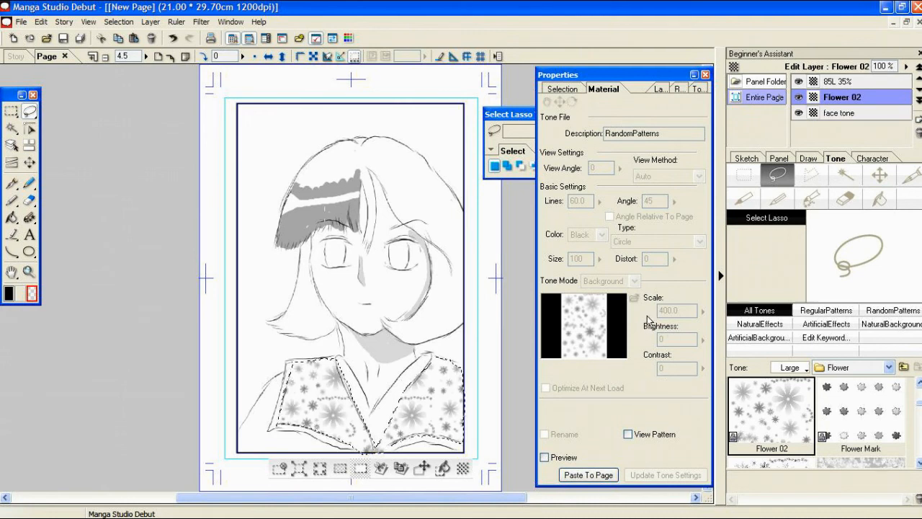
{"action": "left_click", "coordinate": [706, 74]}
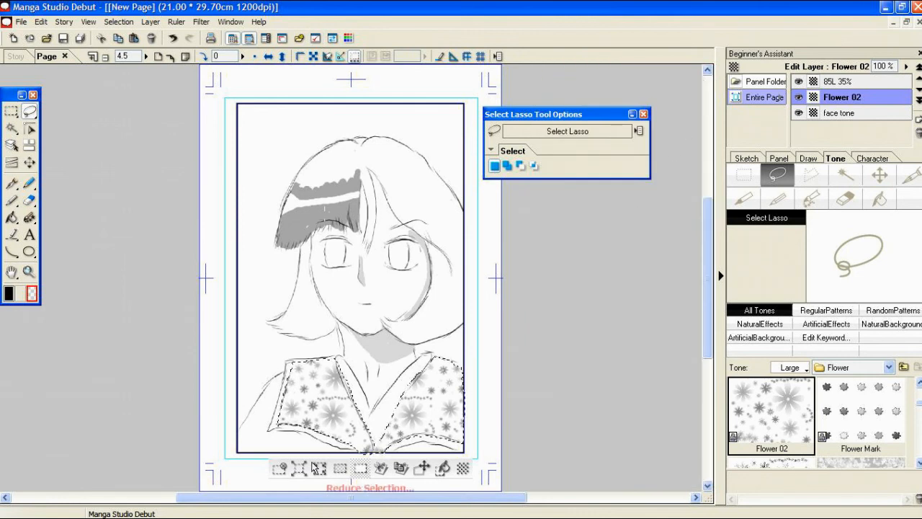
{"action": "left_click", "coordinate": [280, 468]}
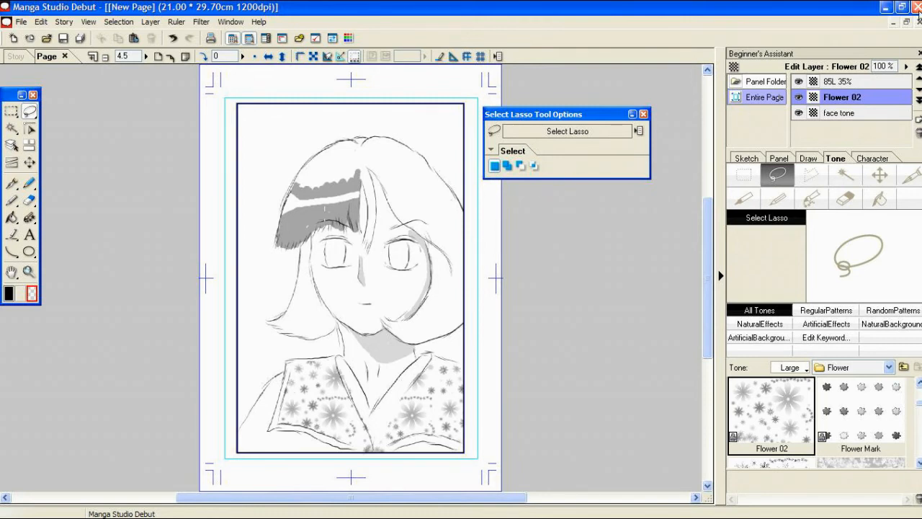
{"action": "mouse_move", "coordinate": [804, 512]}
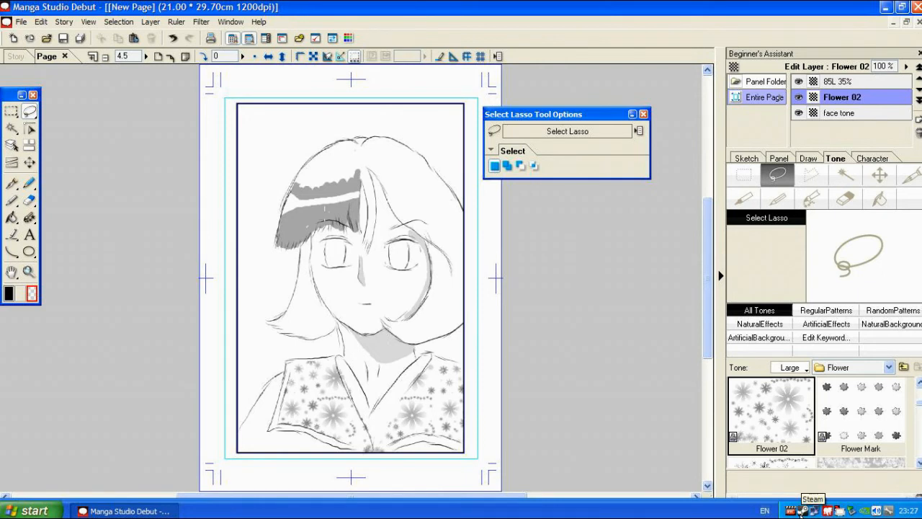
{"action": "left_click", "coordinate": [789, 513]}
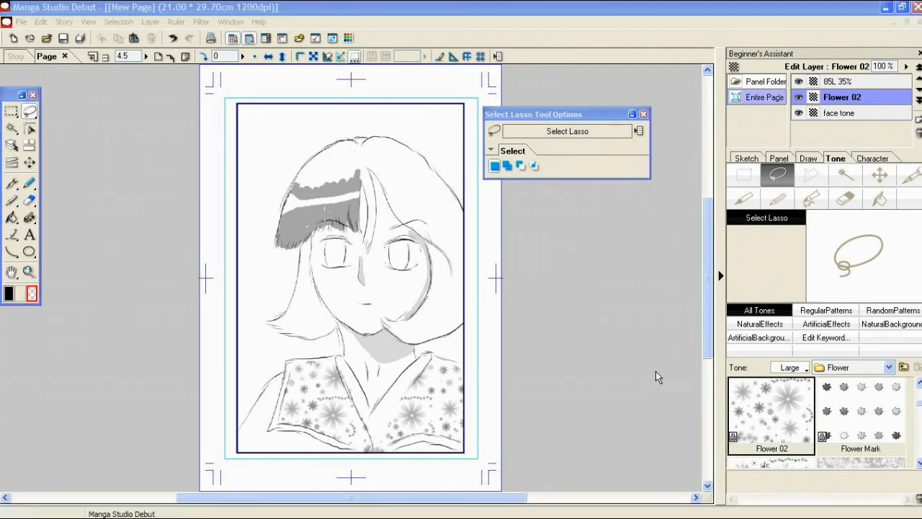
Step: Switch to the Brush A pattern brush and set its size to 7.06 mm
{"action": "left_click", "coordinate": [29, 217]}
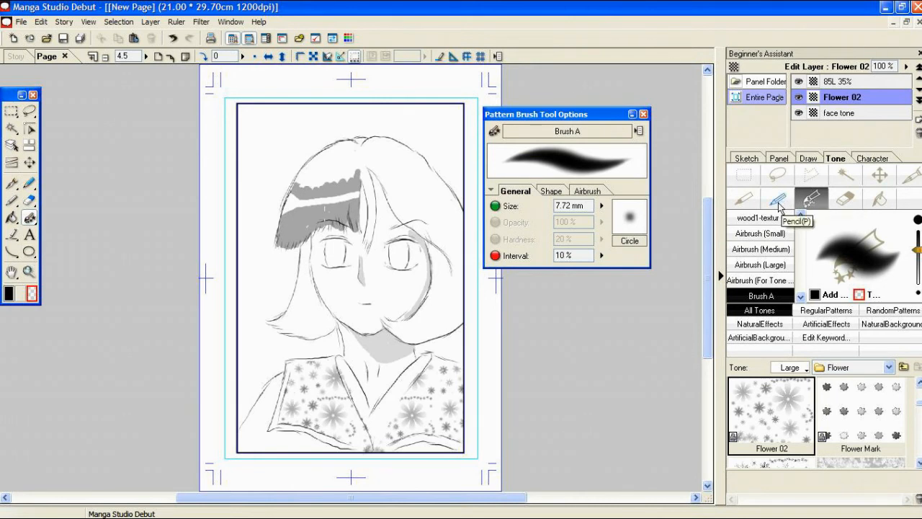
{"action": "left_click", "coordinate": [778, 199]}
{"action": "left_click", "coordinate": [744, 199]}
{"action": "left_click", "coordinate": [812, 199]}
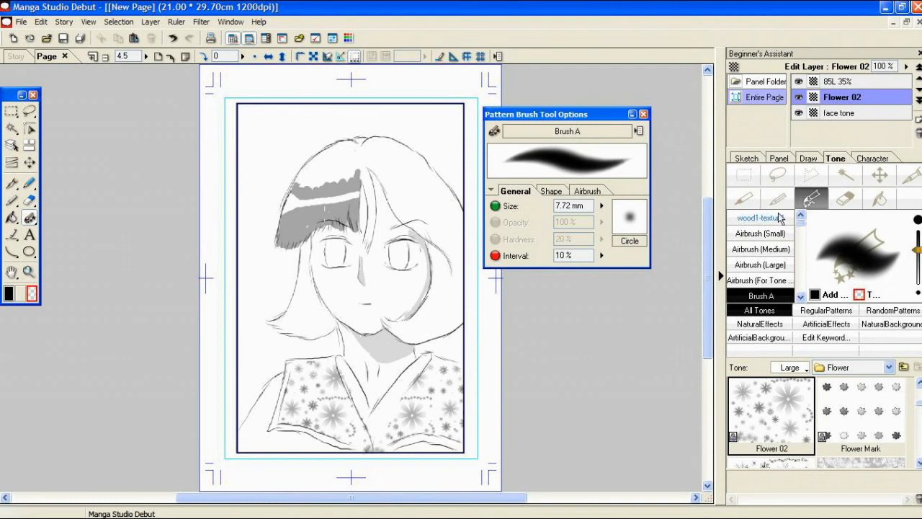
{"action": "left_click_drag", "start_coordinate": [630, 214], "coordinate": [653, 221]}
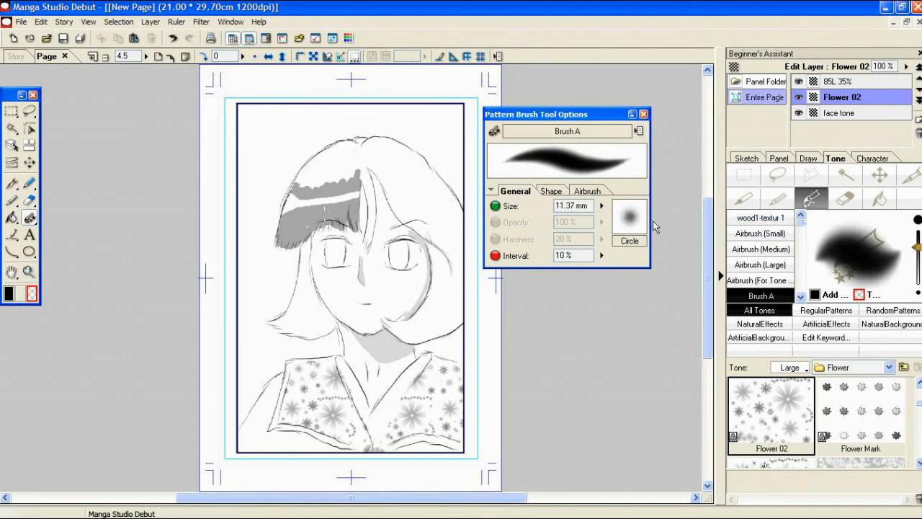
{"action": "mouse_move", "coordinate": [917, 247]}
{"action": "left_mouse_down"}
{"action": "mouse_move", "coordinate": [918, 261]}
{"action": "mouse_move", "coordinate": [917, 253]}
{"action": "left_mouse_up"}
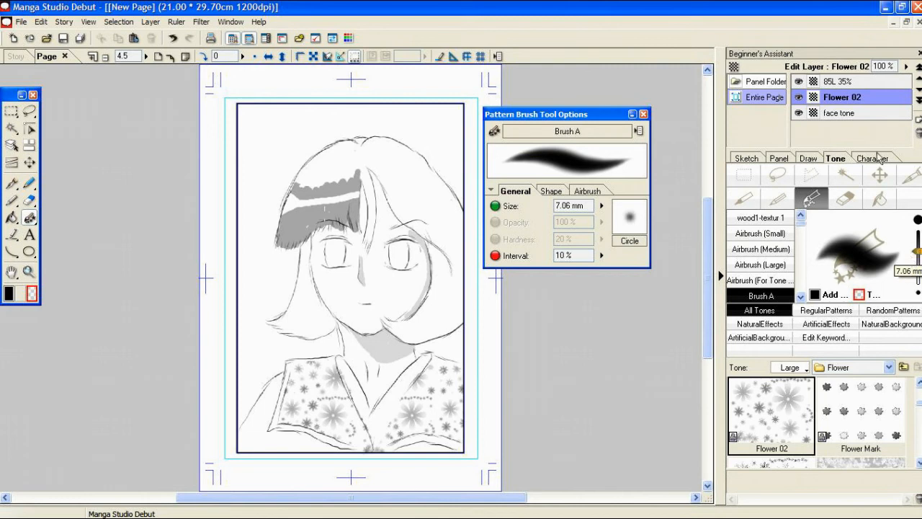
Step: Add a new drawing layer for the eyes and try a black pen stroke inside the right-hand iris
{"action": "left_click", "coordinate": [809, 159]}
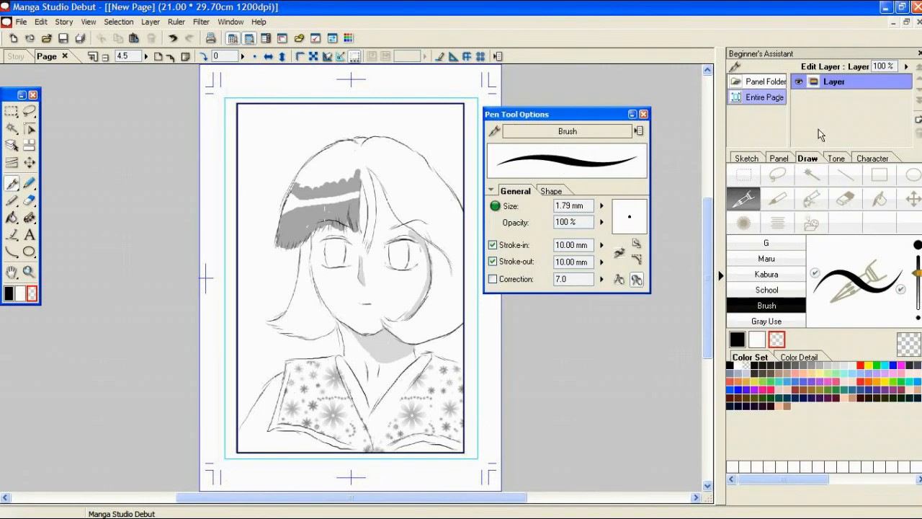
{"action": "left_click", "coordinate": [918, 123]}
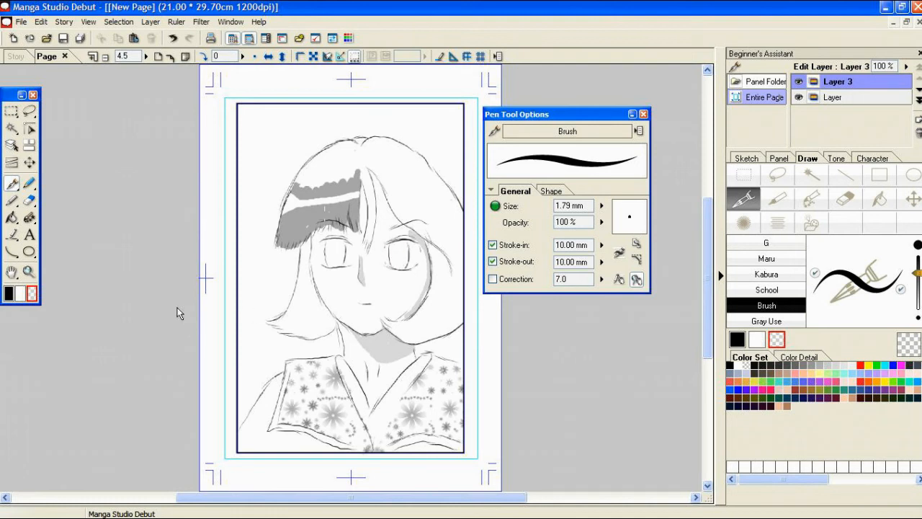
{"action": "left_click", "coordinate": [10, 294]}
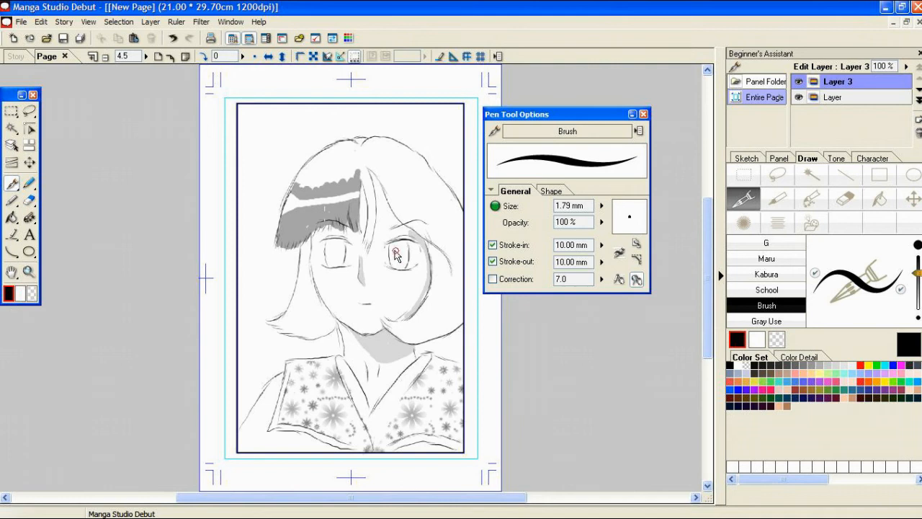
{"action": "left_click_drag", "start_coordinate": [395, 253], "coordinate": [404, 264]}
Step: Fill both irises with black using the Brush A pattern brush at a size of 10.98 mm
{"action": "left_click", "coordinate": [811, 200]}
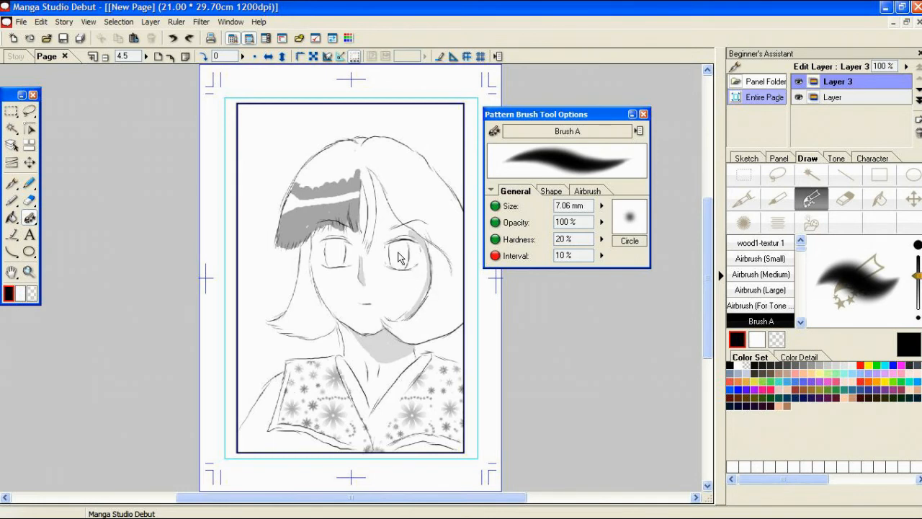
{"action": "left_click_drag", "start_coordinate": [919, 277], "coordinate": [918, 282]}
{"action": "mouse_move", "coordinate": [393, 256]}
{"action": "left_mouse_down"}
{"action": "mouse_move", "coordinate": [399, 250]}
{"action": "mouse_move", "coordinate": [402, 267]}
{"action": "mouse_move", "coordinate": [407, 254]}
{"action": "mouse_move", "coordinate": [398, 254]}
{"action": "mouse_move", "coordinate": [400, 272]}
{"action": "left_mouse_up"}
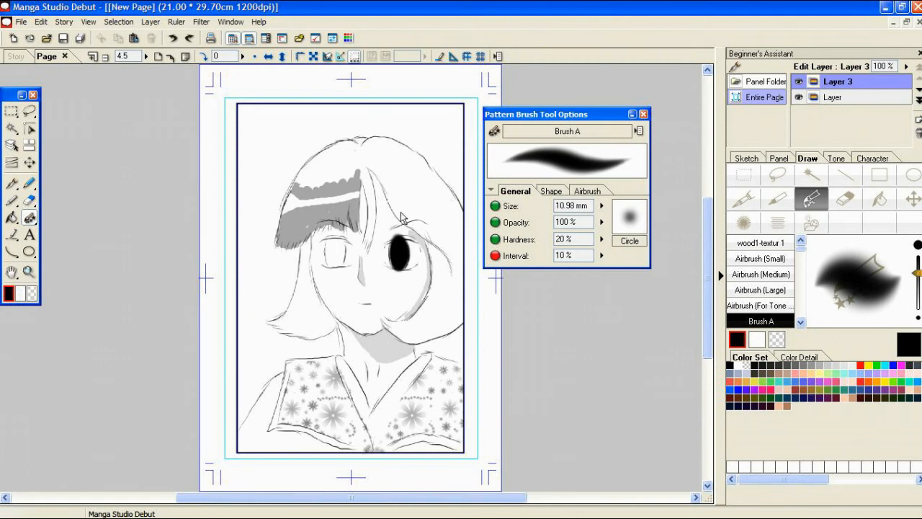
{"action": "mouse_move", "coordinate": [336, 251]}
{"action": "left_mouse_down"}
{"action": "mouse_move", "coordinate": [333, 263]}
{"action": "mouse_move", "coordinate": [337, 241]}
{"action": "mouse_move", "coordinate": [330, 256]}
{"action": "mouse_move", "coordinate": [343, 267]}
{"action": "left_mouse_up"}
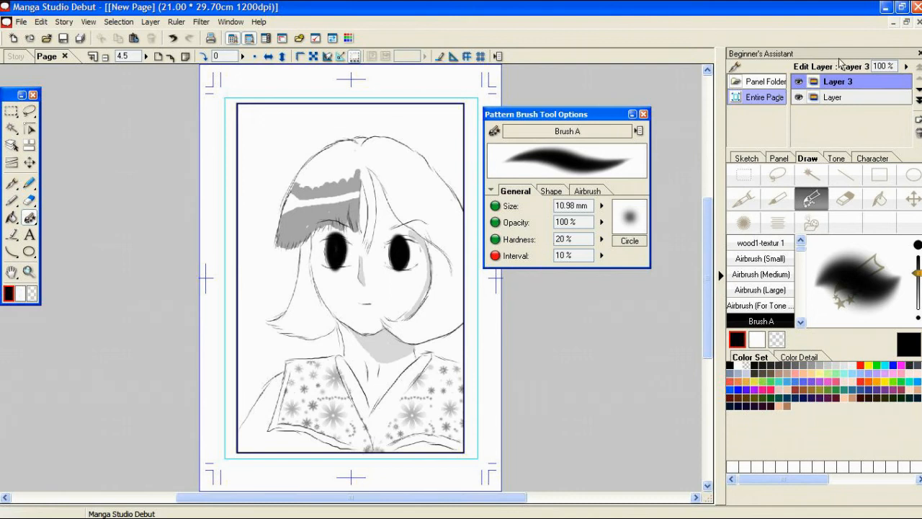
Step: Lower the iris layer's opacity to 42% and trim the iris edges with the transparent colour
{"action": "left_click", "coordinate": [906, 67]}
{"action": "left_click_drag", "start_coordinate": [907, 67], "coordinate": [908, 97]}
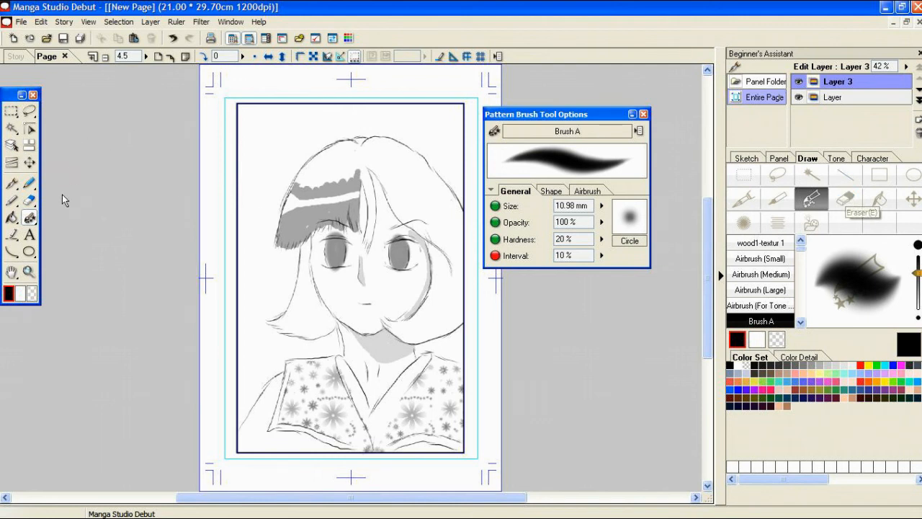
{"action": "left_click", "coordinate": [31, 293]}
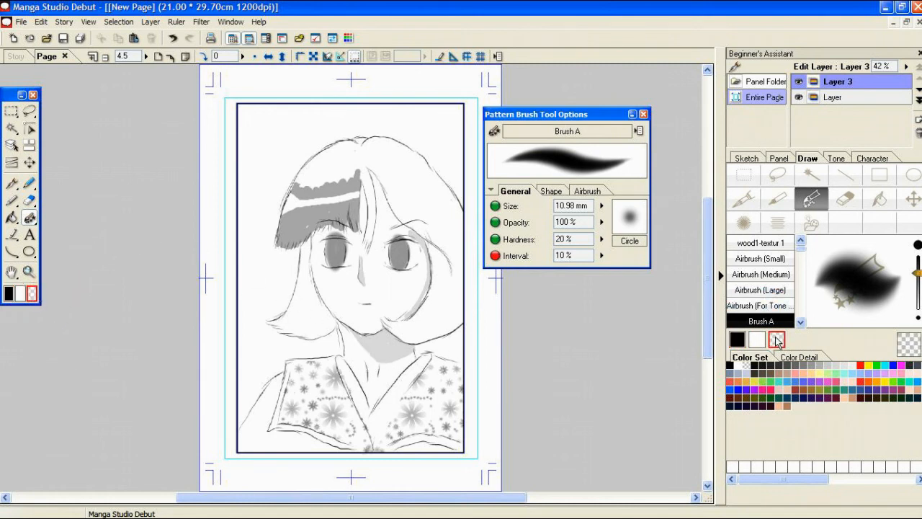
{"action": "left_click", "coordinate": [738, 344]}
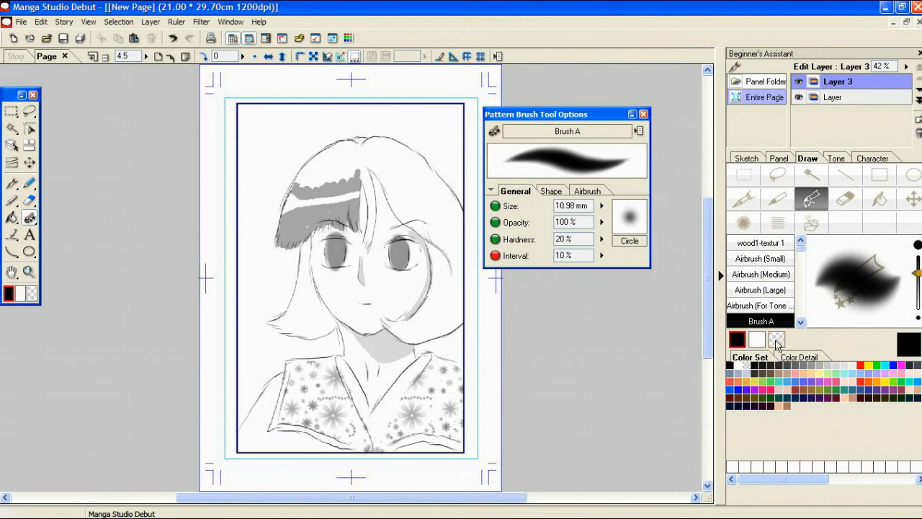
{"action": "left_click", "coordinate": [779, 343]}
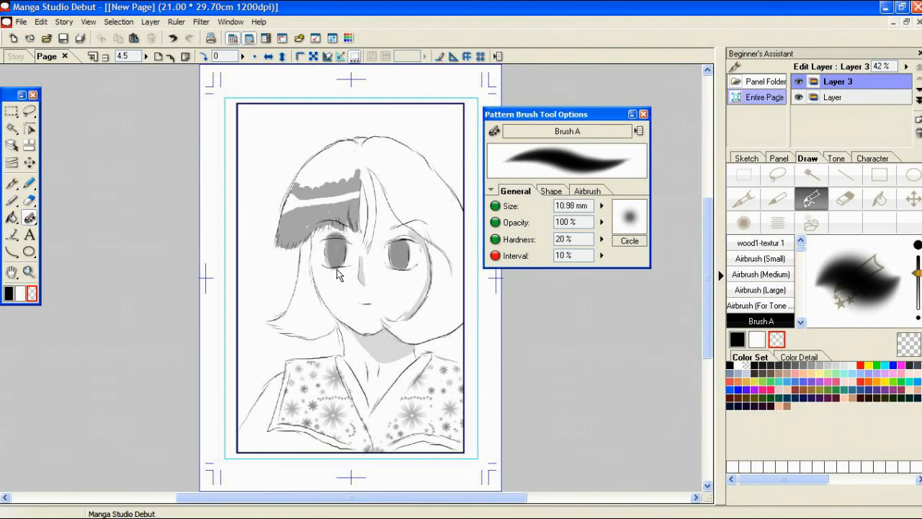
{"action": "left_click_drag", "start_coordinate": [323, 235], "coordinate": [338, 234]}
Step: Add another drawing layer and paint black pupils in both eyes with Brush A
{"action": "left_click", "coordinate": [919, 121]}
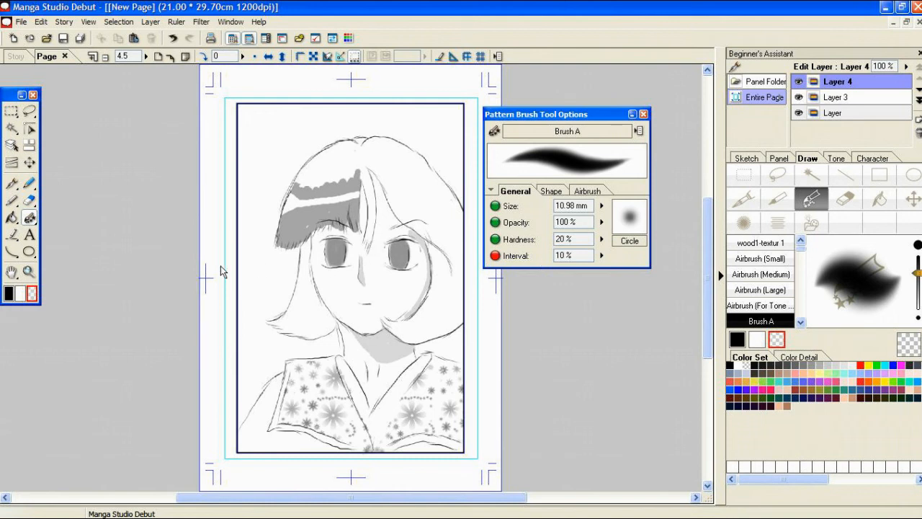
{"action": "left_click", "coordinate": [737, 339]}
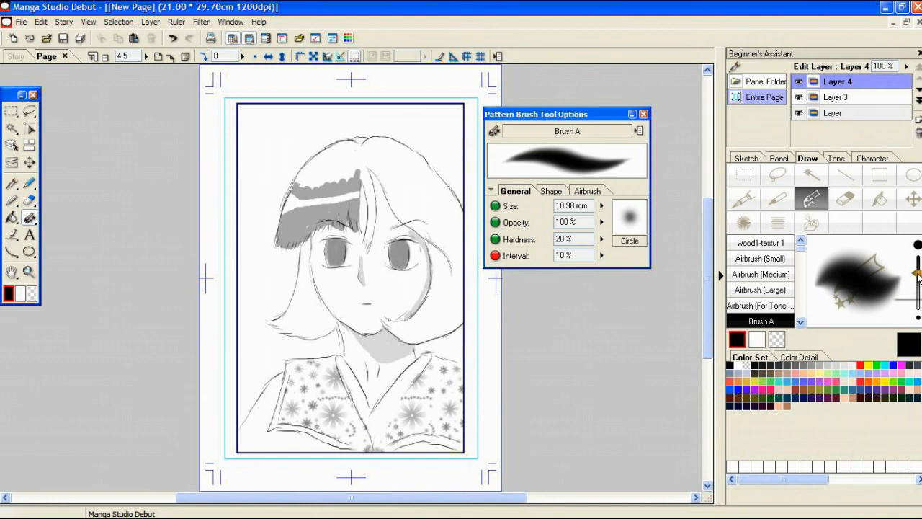
{"action": "mouse_move", "coordinate": [341, 247]}
{"action": "left_mouse_down"}
{"action": "mouse_move", "coordinate": [338, 259]}
{"action": "mouse_move", "coordinate": [335, 245]}
{"action": "mouse_move", "coordinate": [346, 266]}
{"action": "mouse_move", "coordinate": [334, 250]}
{"action": "left_mouse_up"}
{"action": "left_click_drag", "start_coordinate": [401, 256], "coordinate": [399, 240]}
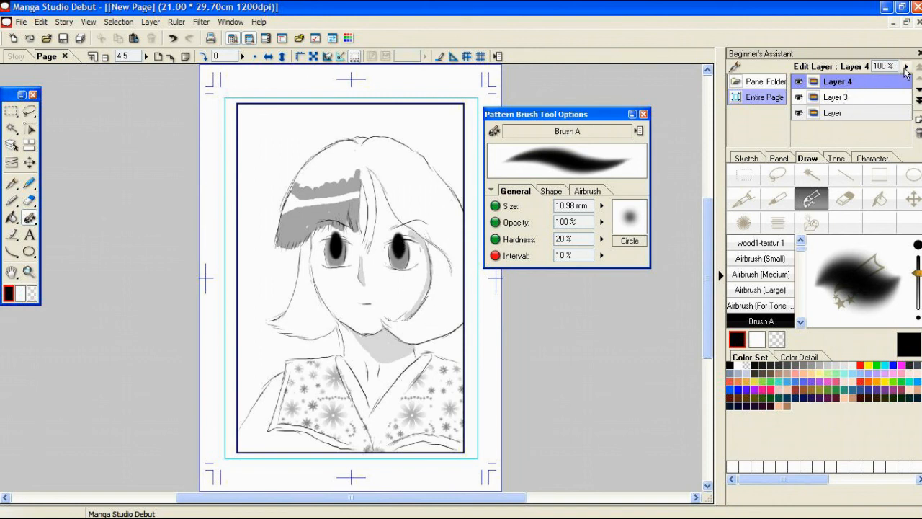
Step: Lower the pupil layer's opacity to 51% and trim the pupils with the transparent colour
{"action": "left_click", "coordinate": [906, 66]}
{"action": "left_click_drag", "start_coordinate": [907, 70], "coordinate": [906, 91]}
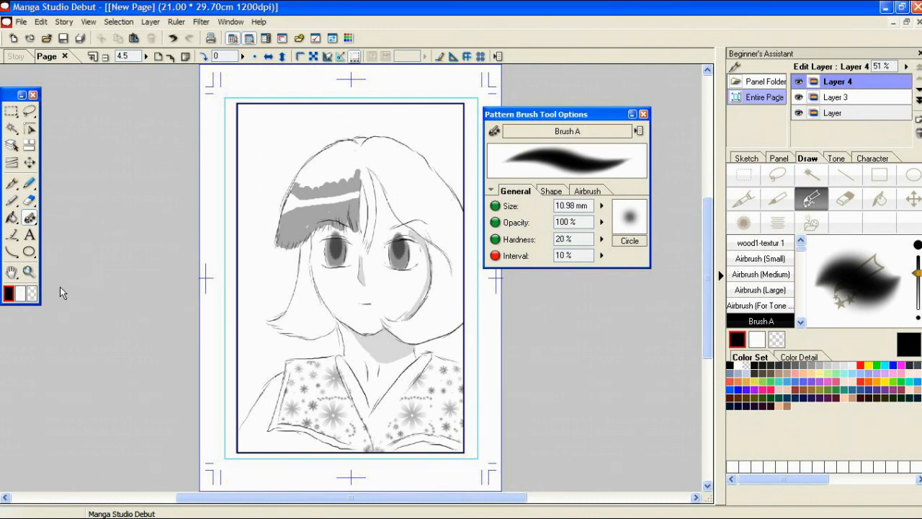
{"action": "left_click", "coordinate": [33, 294]}
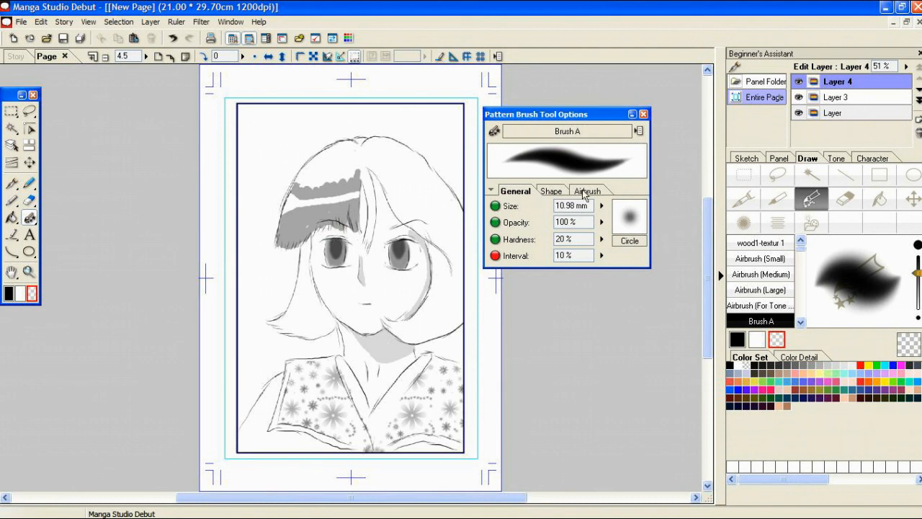
Step: Set the pupil layer's opacity to 100% and hide the layer
{"action": "left_click", "coordinate": [906, 66]}
{"action": "left_click_drag", "start_coordinate": [909, 68], "coordinate": [909, 45]}
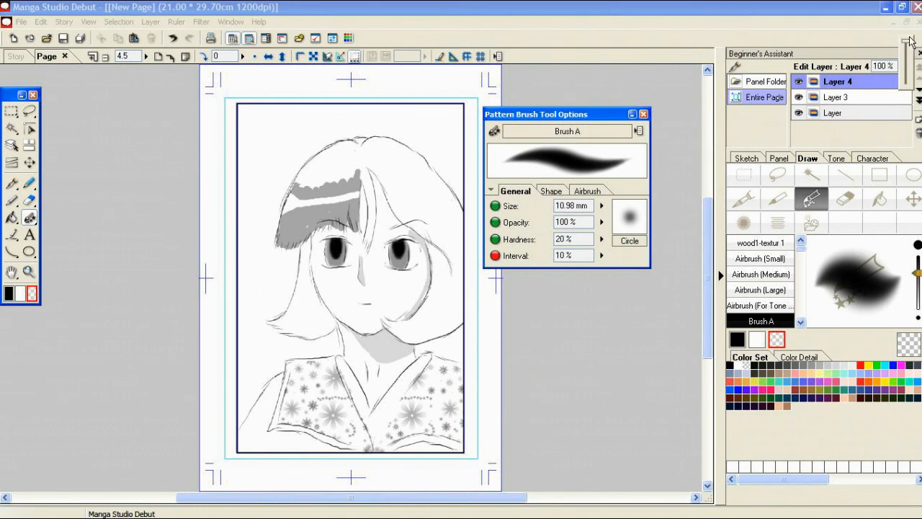
{"action": "left_click", "coordinate": [903, 88]}
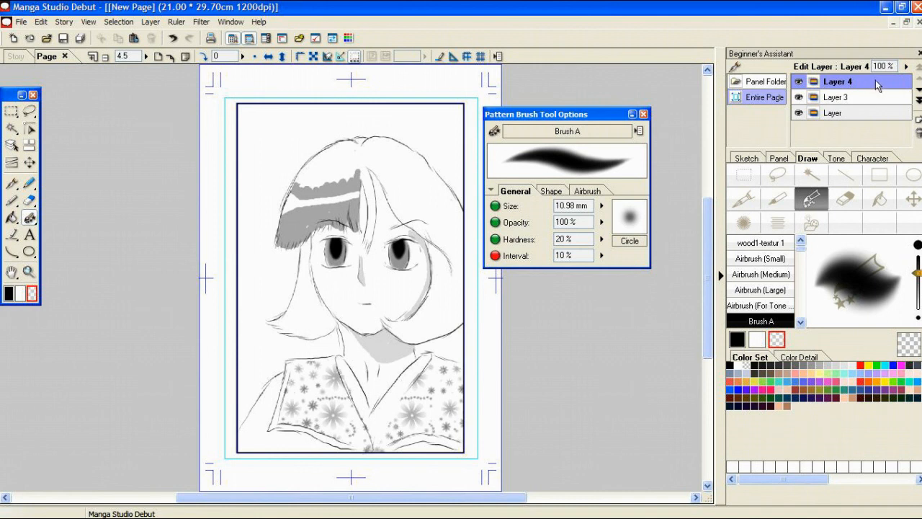
{"action": "double_click", "coordinate": [880, 84]}
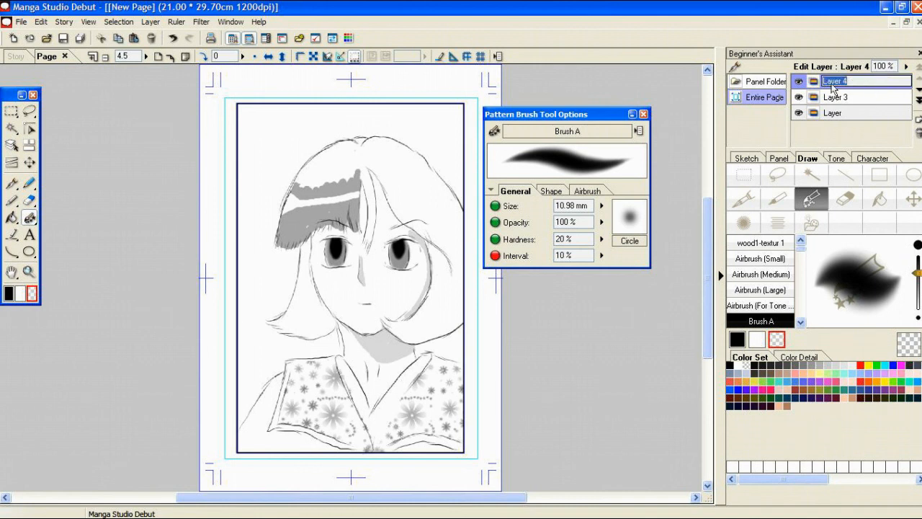
{"action": "left_click", "coordinate": [799, 83]}
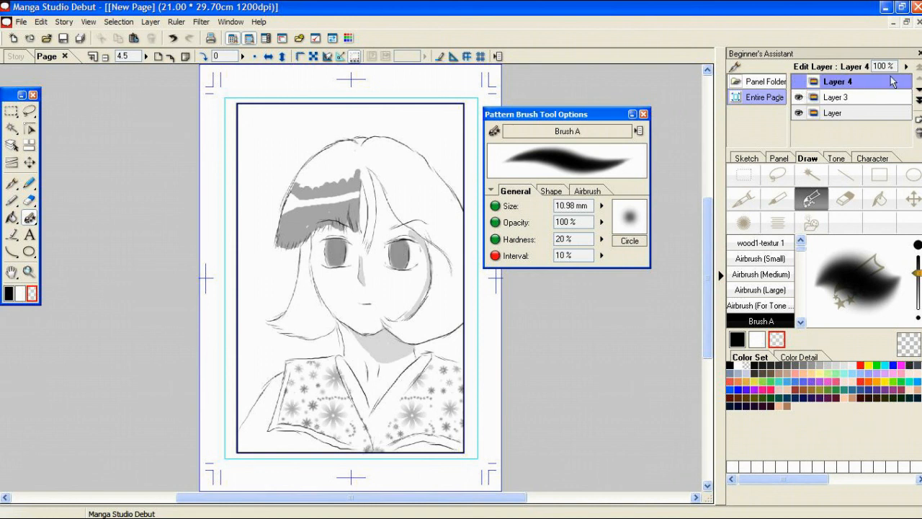
Step: Make the pupil layer, Layer 4, visible again
{"action": "left_click", "coordinate": [799, 82]}
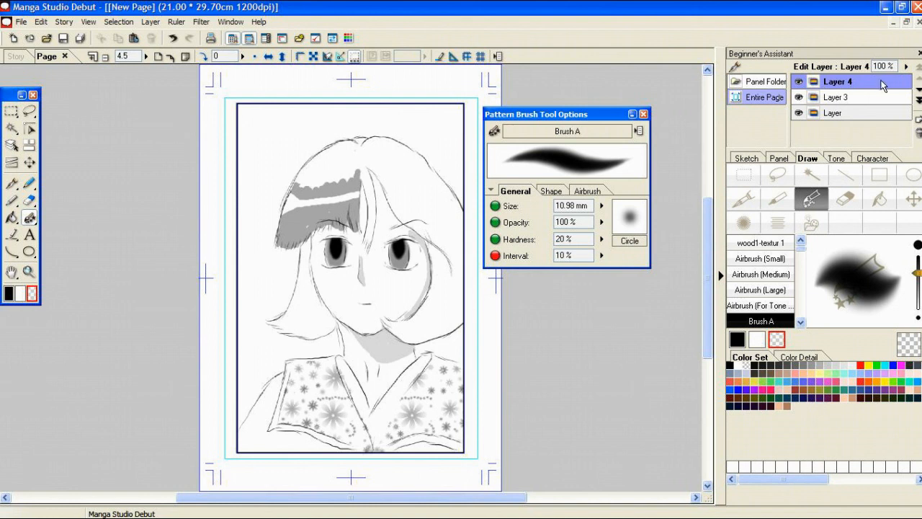
{"action": "double_click", "coordinate": [883, 84]}
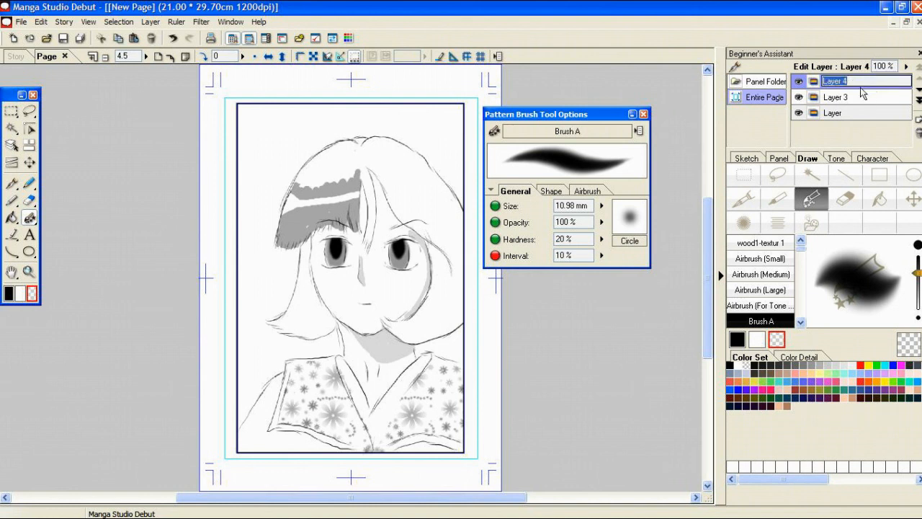
{"action": "left_click", "coordinate": [811, 83]}
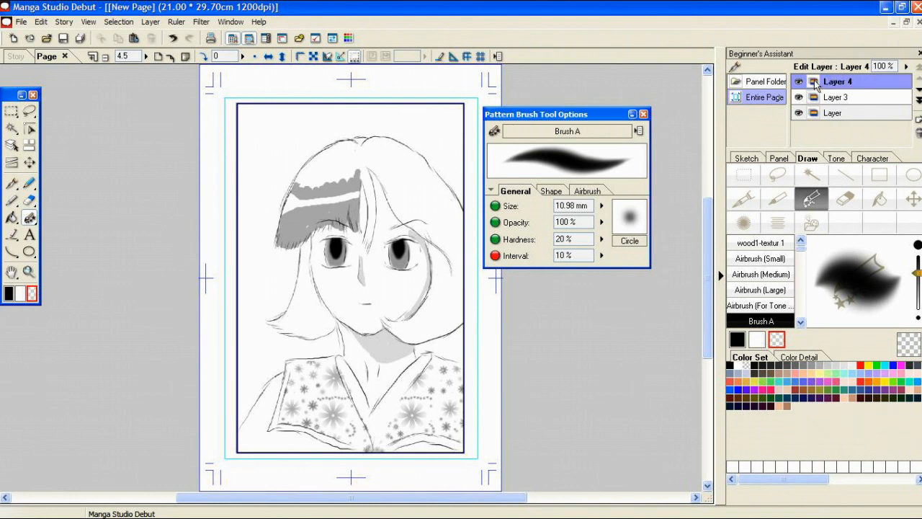
{"action": "double_click", "coordinate": [815, 84]}
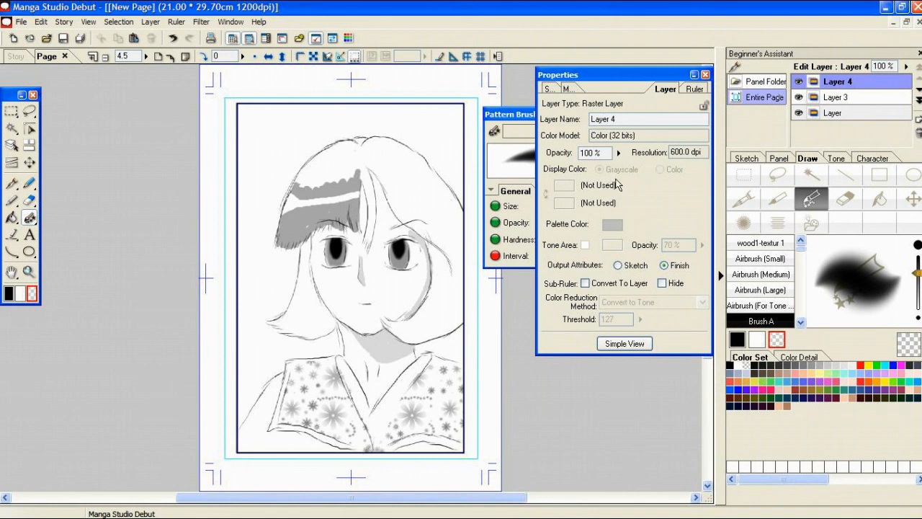
{"action": "left_click", "coordinate": [706, 74]}
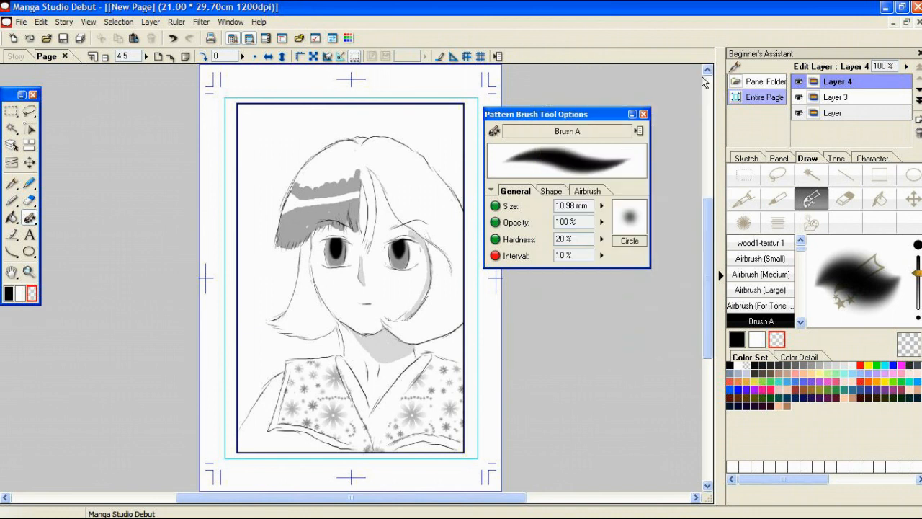
Step: Merge the pupil layer, Layer 4, with the iris layer beneath it, using the full layer list
{"action": "left_click", "coordinate": [265, 39]}
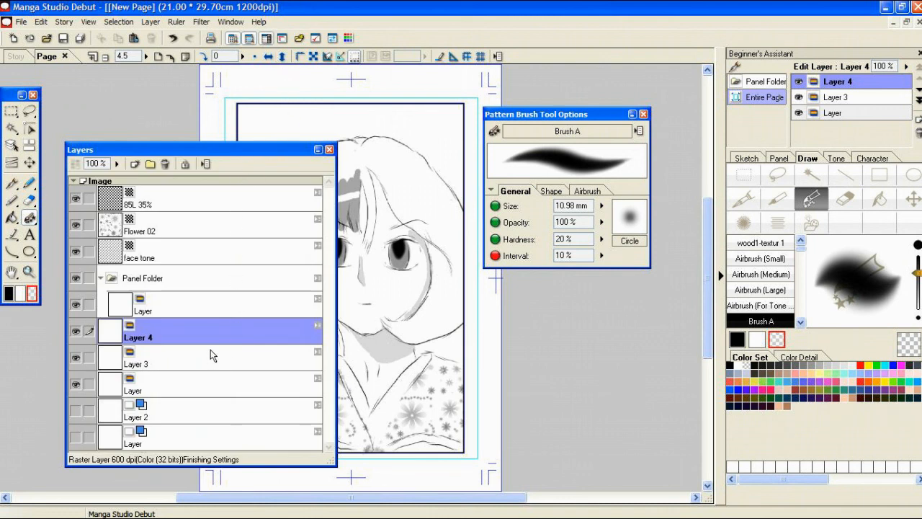
{"action": "right_click", "coordinate": [221, 332]}
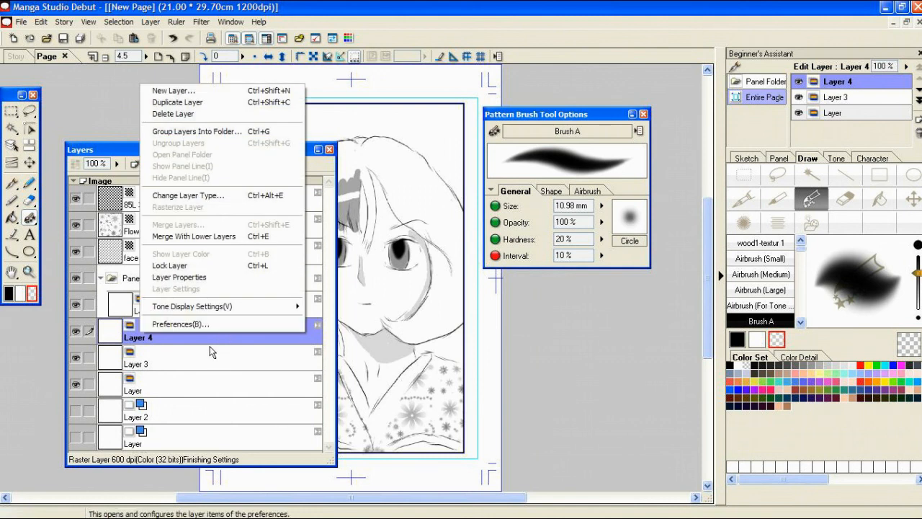
{"action": "left_click", "coordinate": [221, 236]}
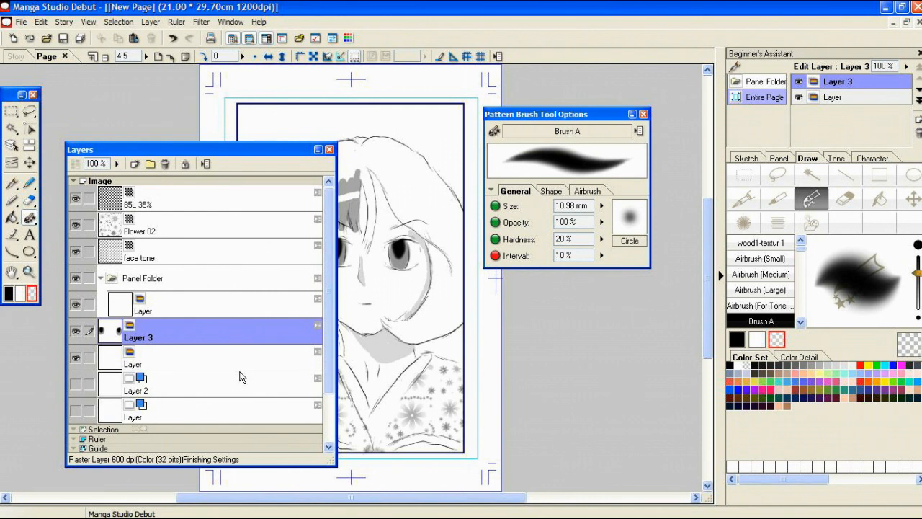
{"action": "left_click", "coordinate": [329, 150]}
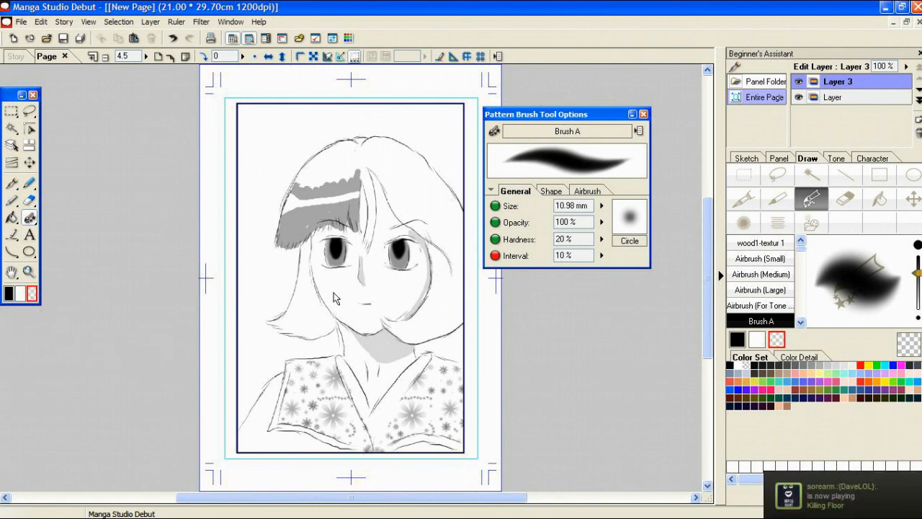
Step: Cut small light highlights into the iris and pupil of both eyes with Brush A in the transparent colour
{"action": "left_click_drag", "start_coordinate": [332, 249], "coordinate": [336, 255]}
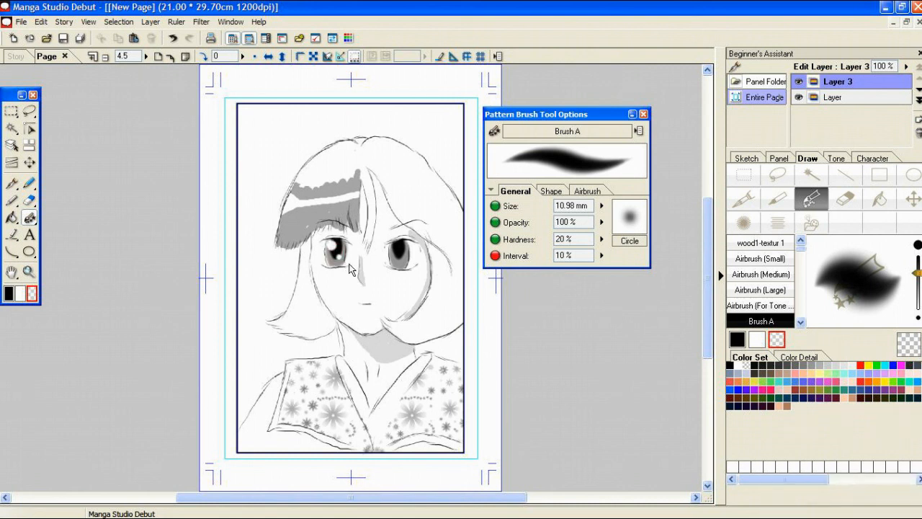
{"action": "left_click_drag", "start_coordinate": [397, 250], "coordinate": [405, 265]}
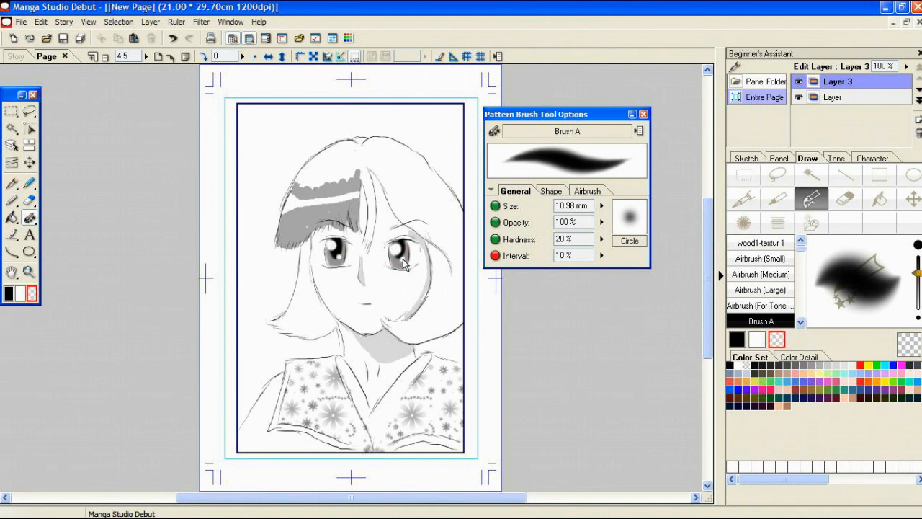